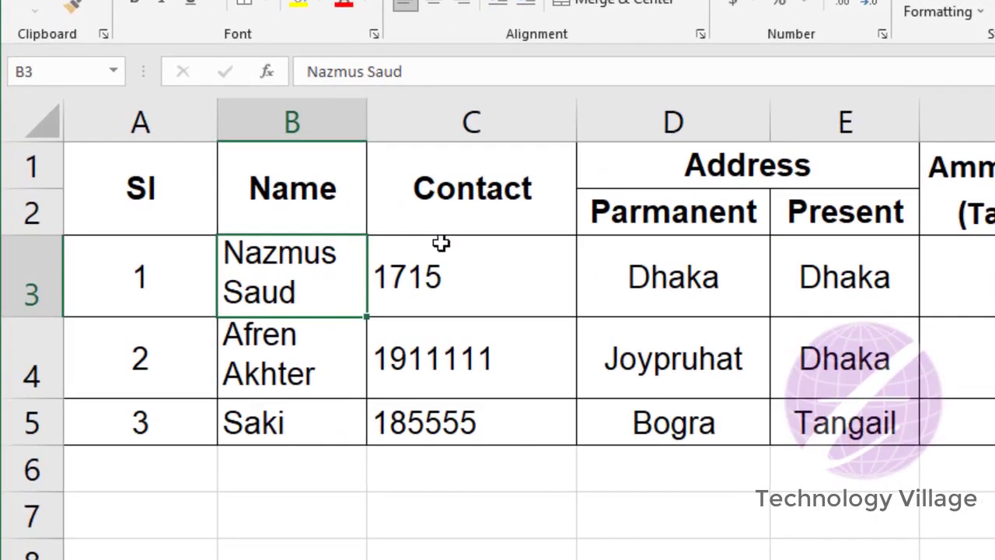
Step: Format C3 as Text and enter 01715 so the leading zero is kept
left_click(465, 265)
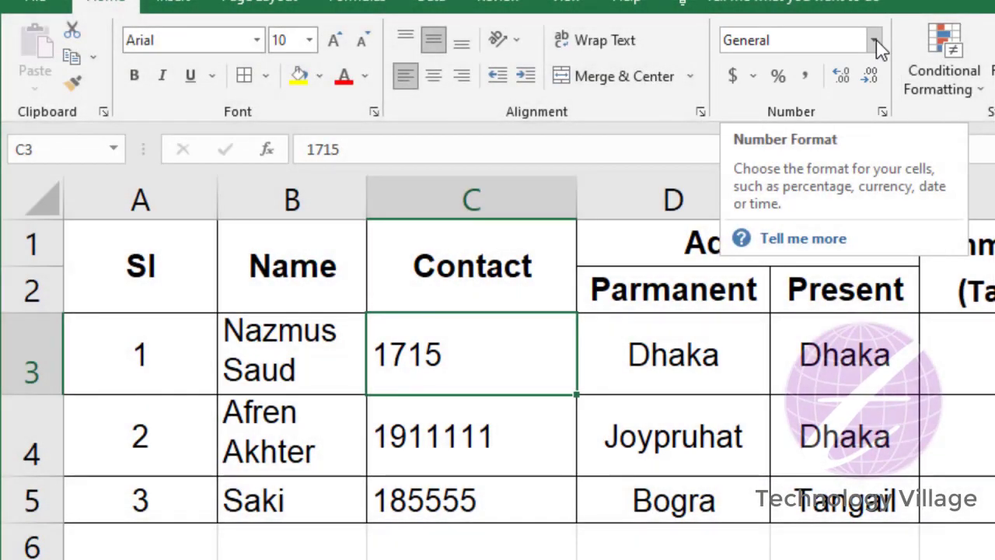
left_click(874, 43)
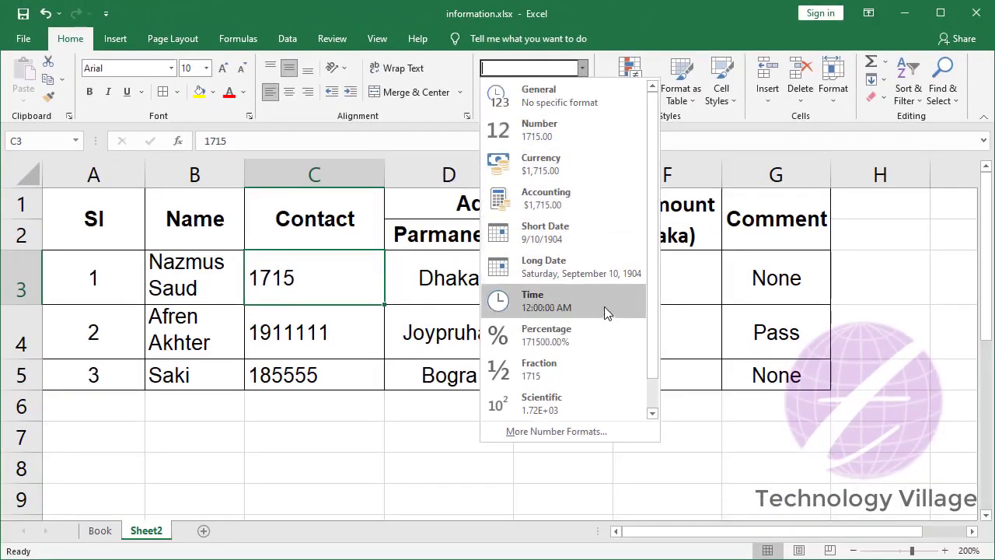
left_click(288, 280)
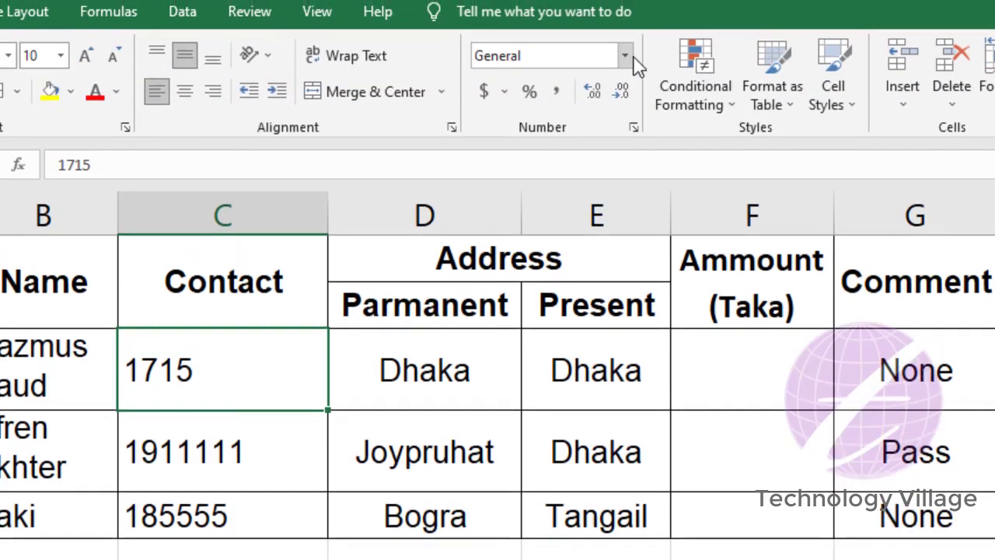
left_click(627, 60)
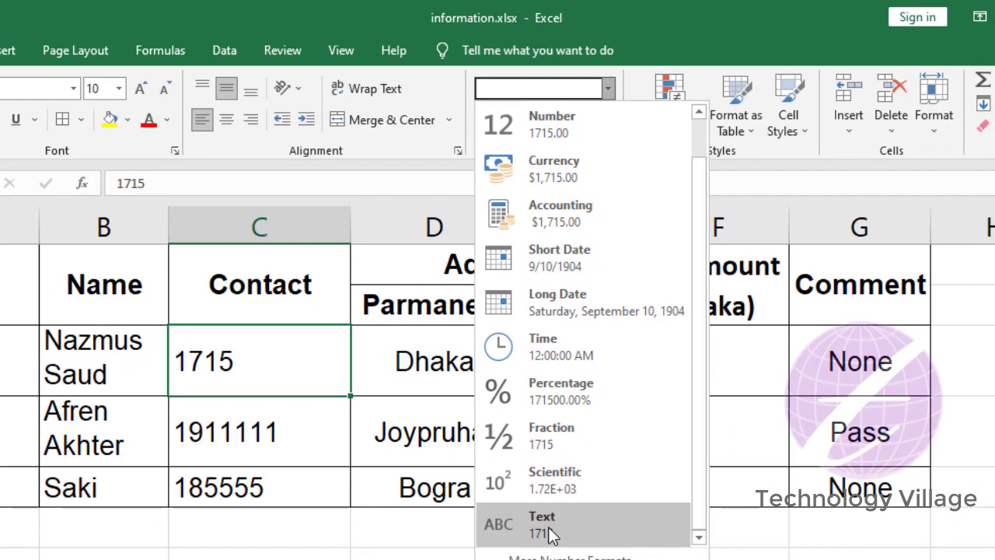
left_click(549, 529)
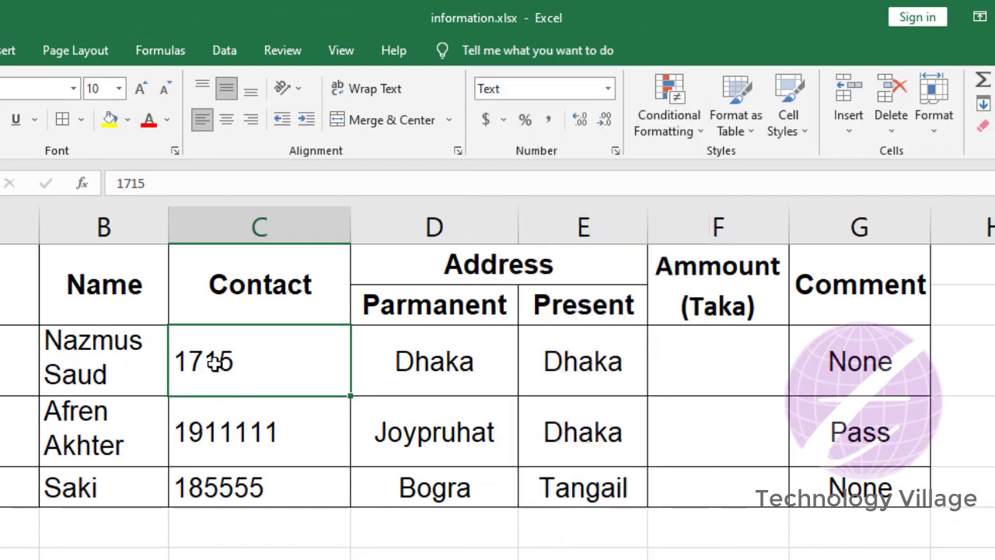
type("01")
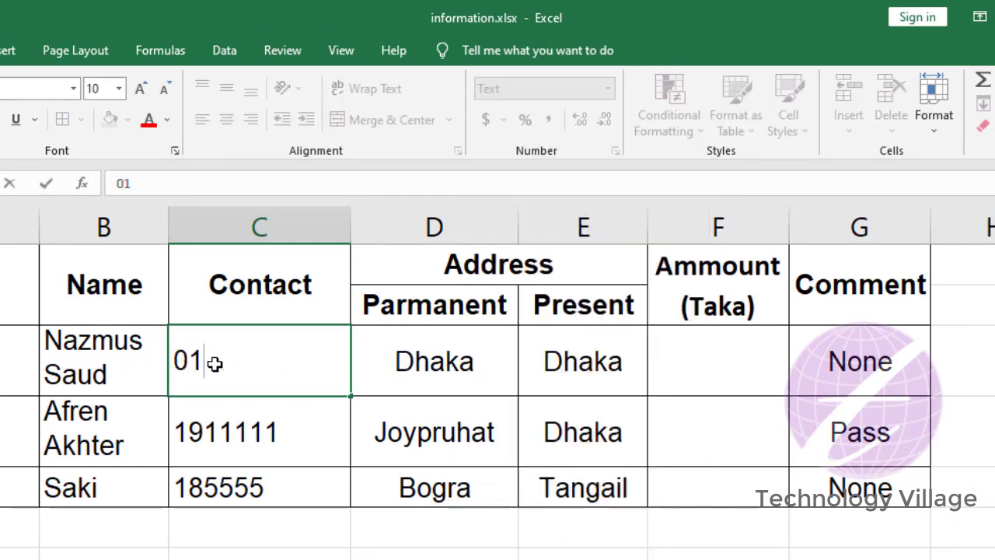
type("715")
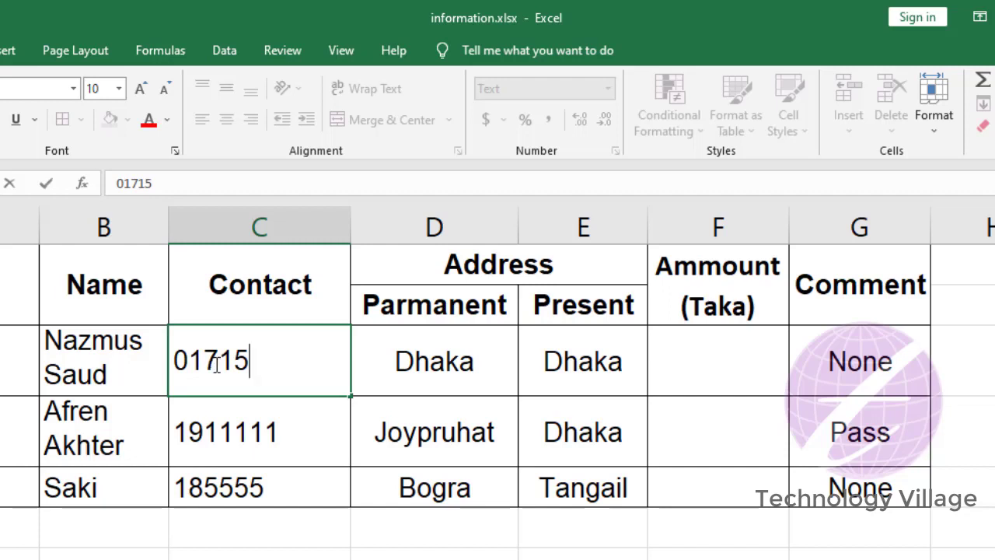
left_click(280, 434)
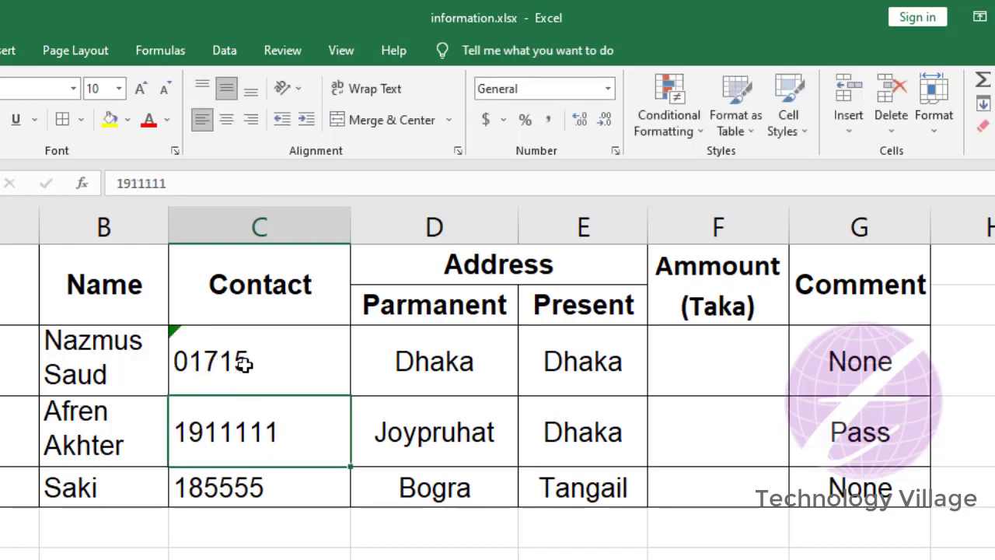
Step: Reselect C3 and review the number format list without changing it
left_click(269, 366)
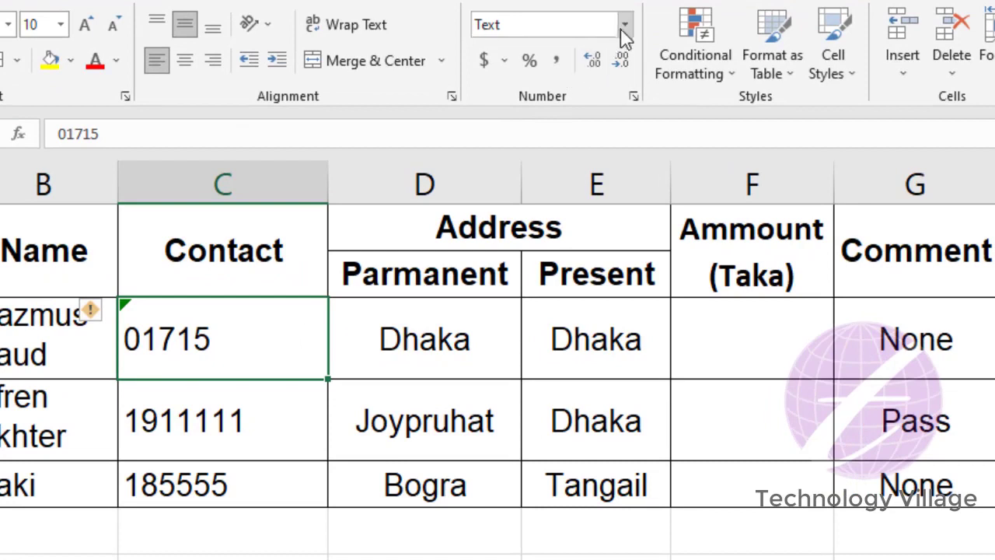
left_click(624, 25)
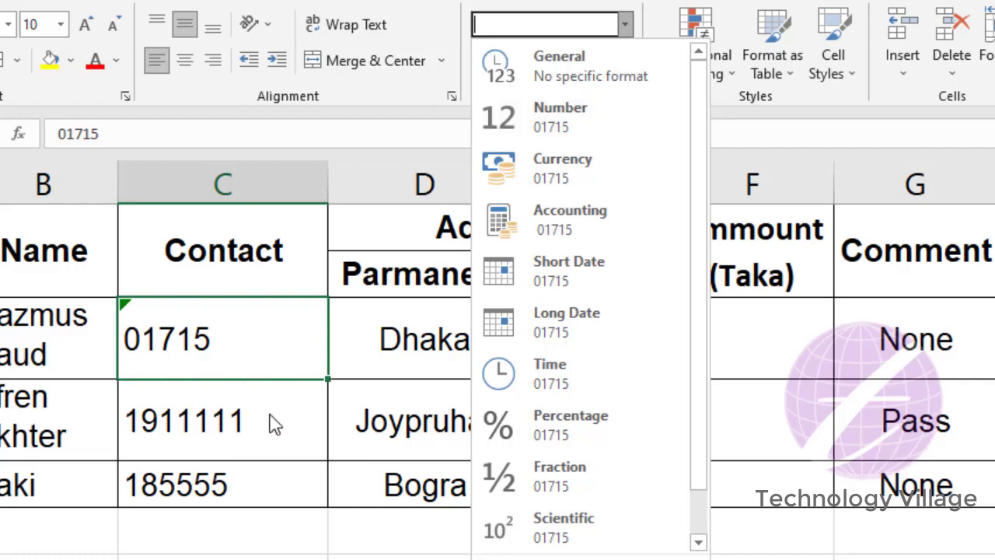
key("Escape")
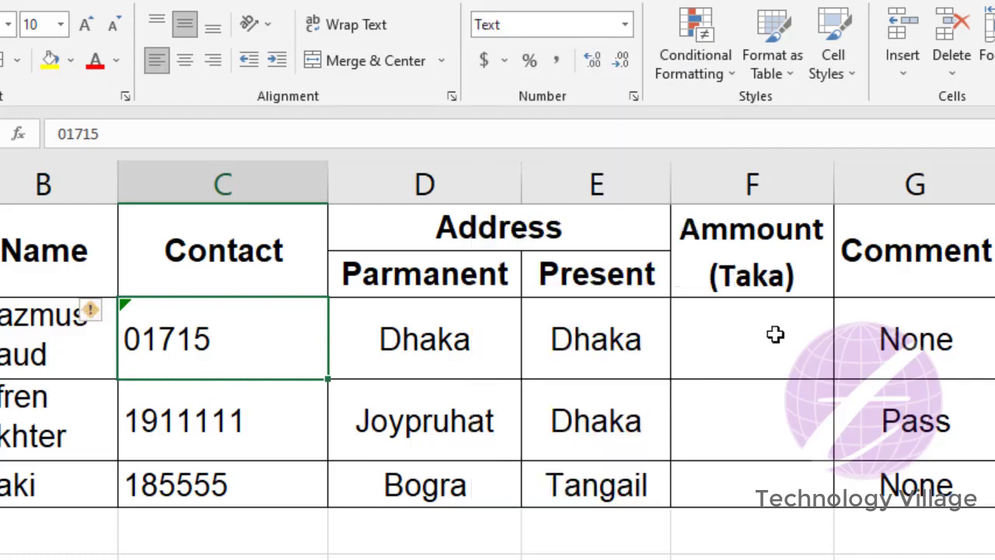
Step: Enter 200 in the first Amount (Taka) cell and show it as Number with two decimals
left_click(759, 329)
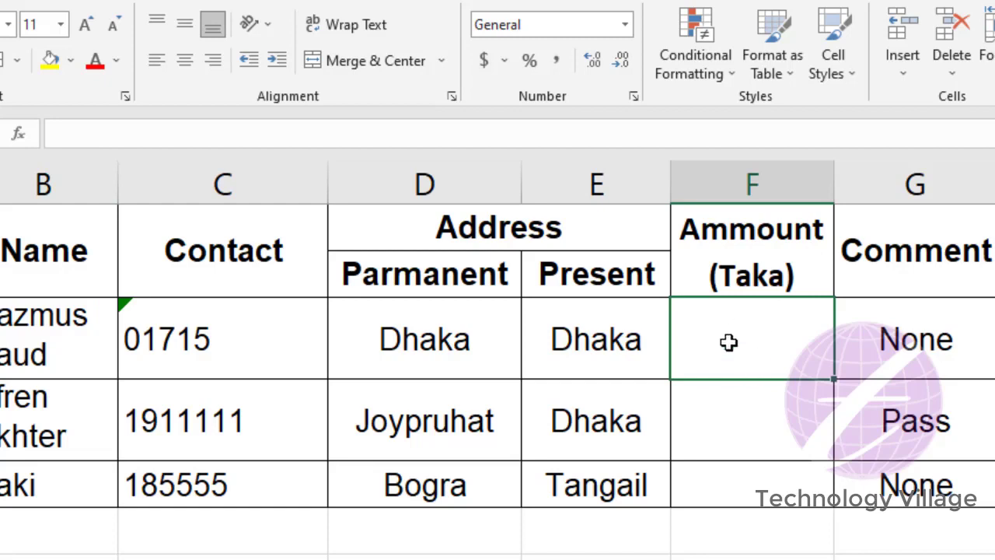
type("200")
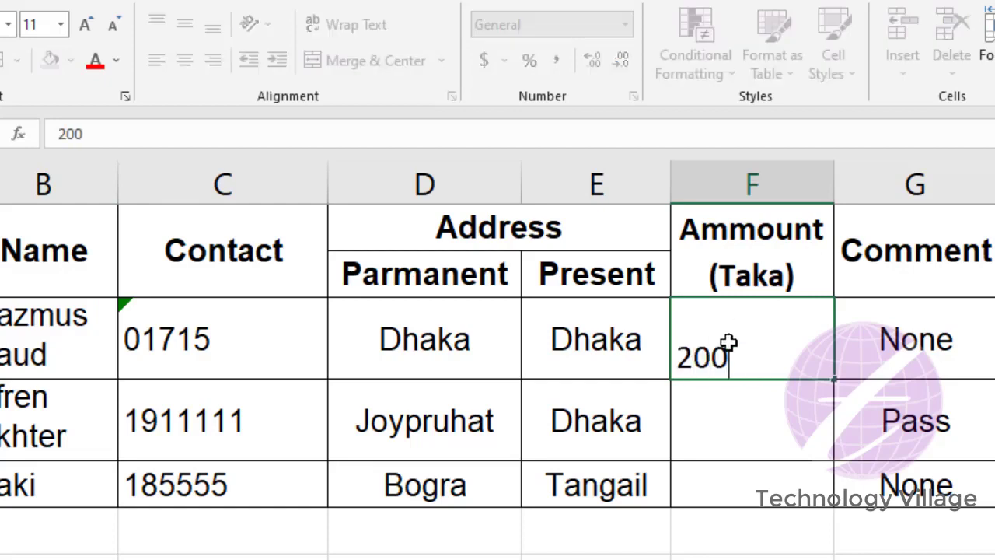
key("Return")
left_click(776, 348)
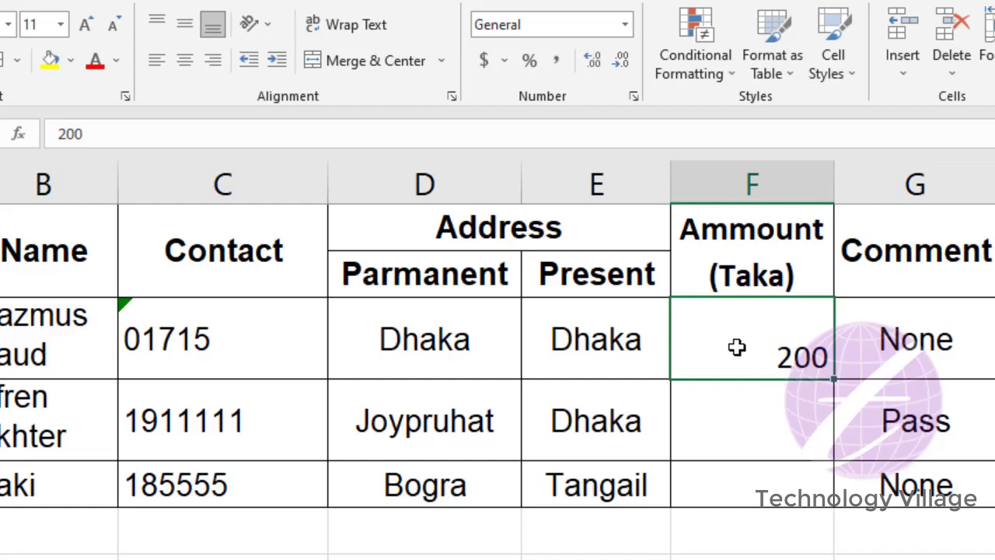
left_click(626, 25)
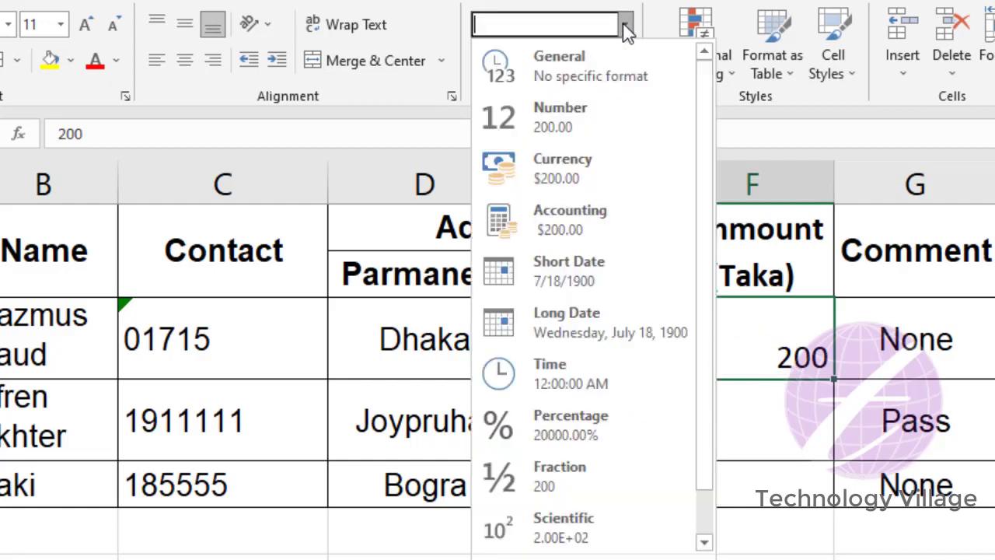
left_click(574, 140)
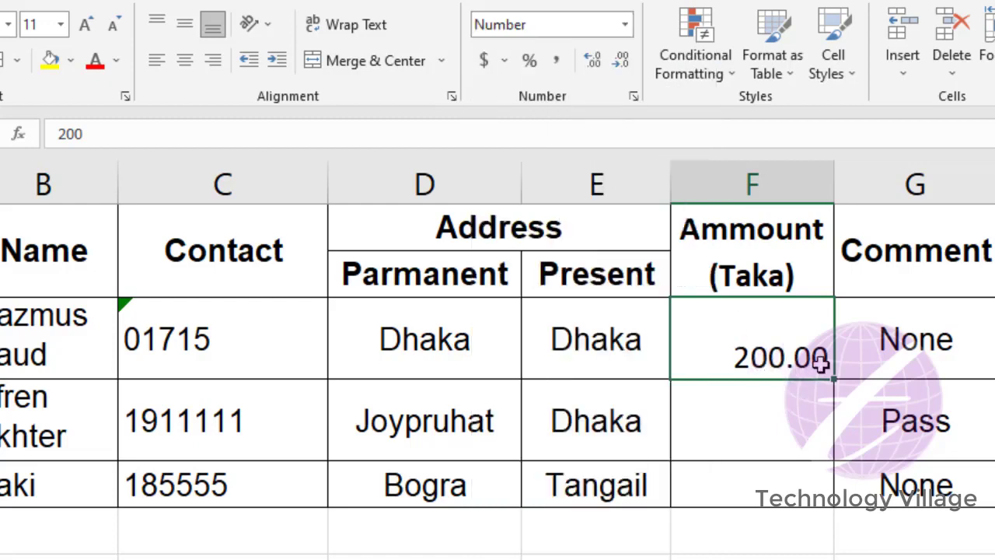
Step: Switch the 200 amount to Currency ($200.00), then to Accounting ($ 200.00)
left_click(625, 26)
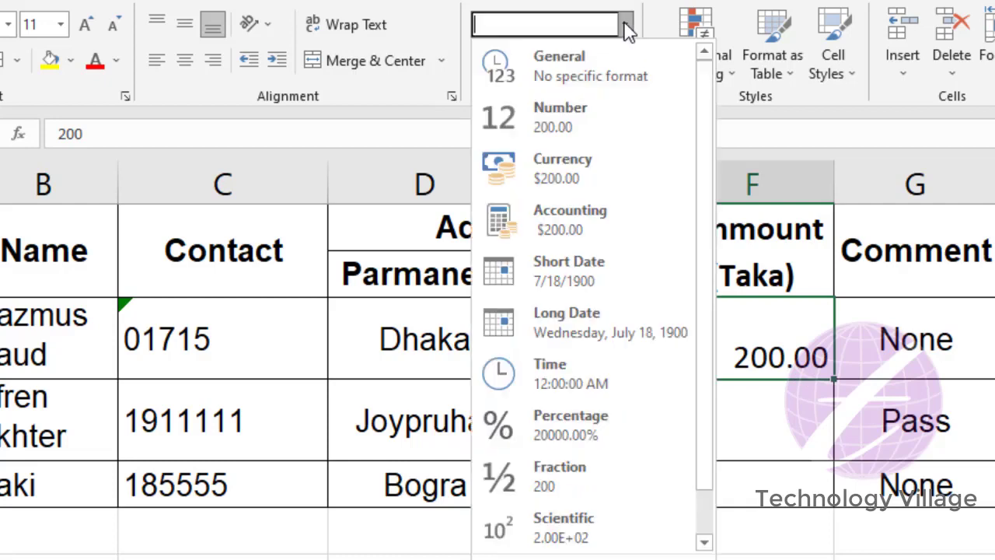
left_click(557, 173)
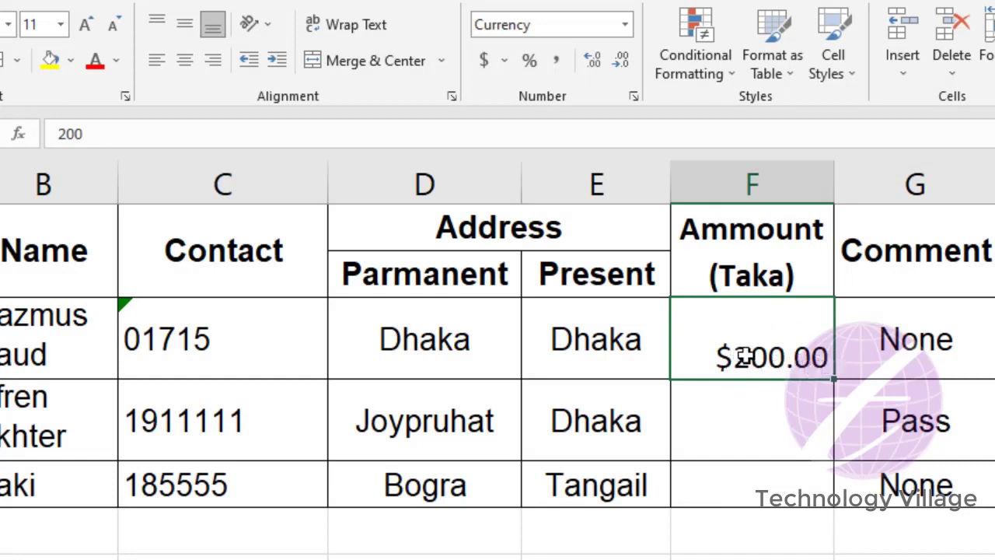
left_click(626, 25)
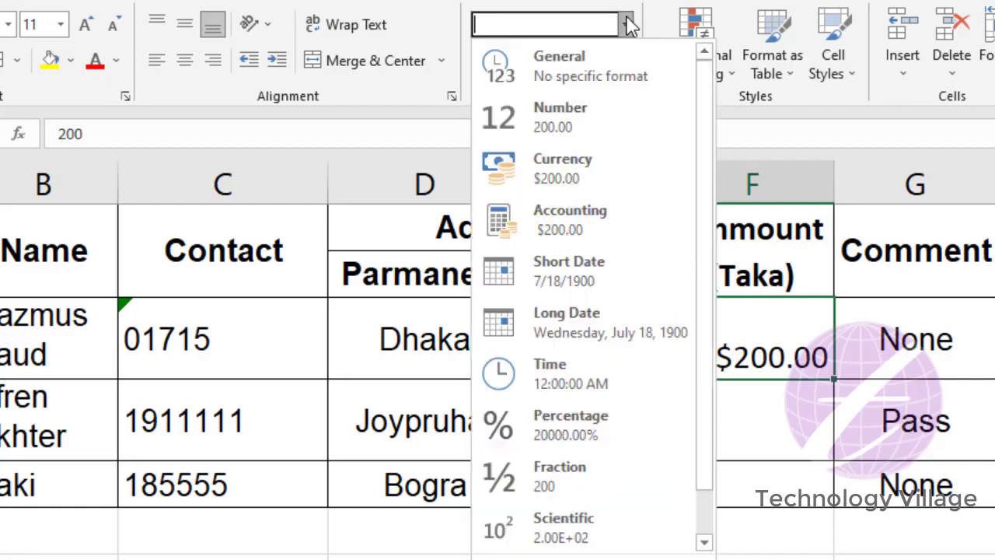
left_click(597, 221)
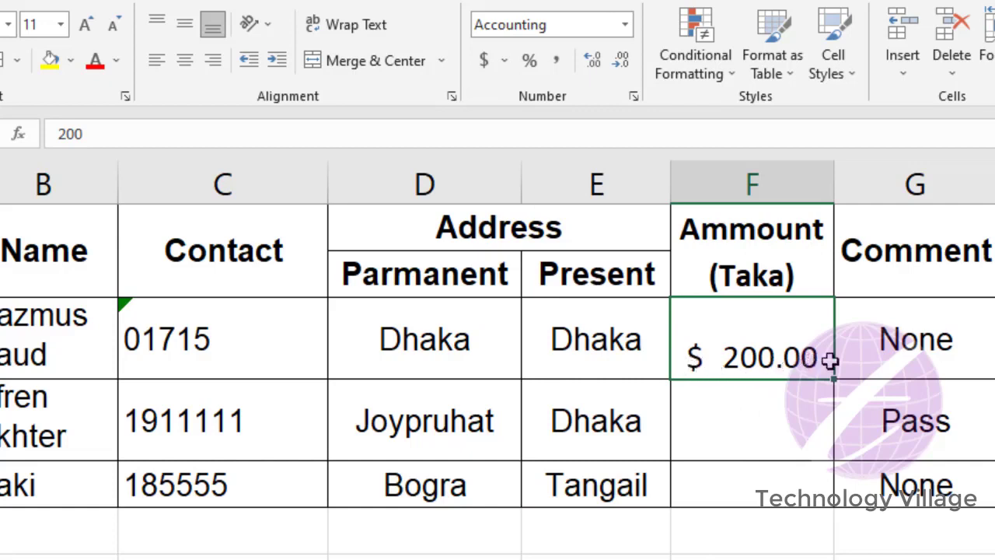
left_click(625, 25)
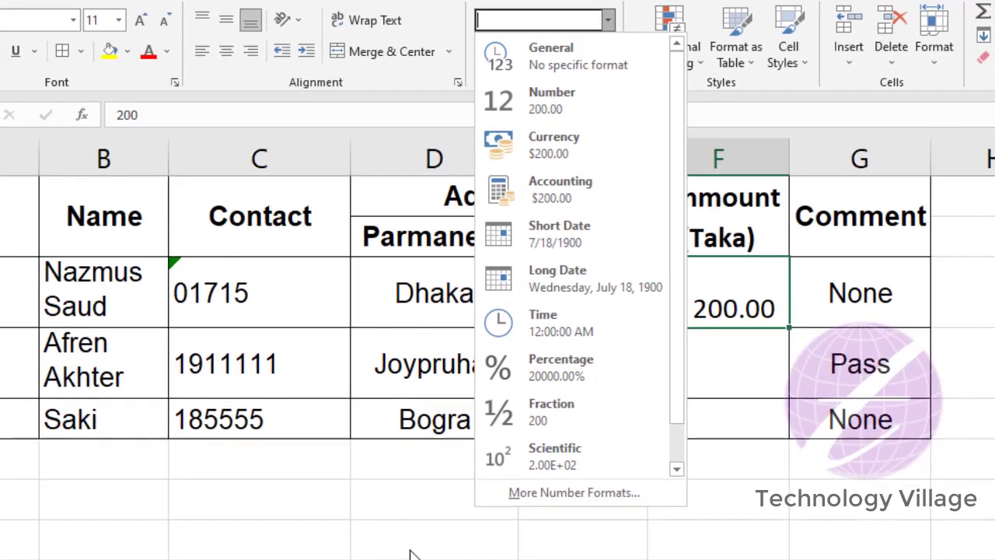
left_click(400, 505)
Step: Give the empty column D cell below the table Short Date format and enter 02/05/2020
left_click(404, 496)
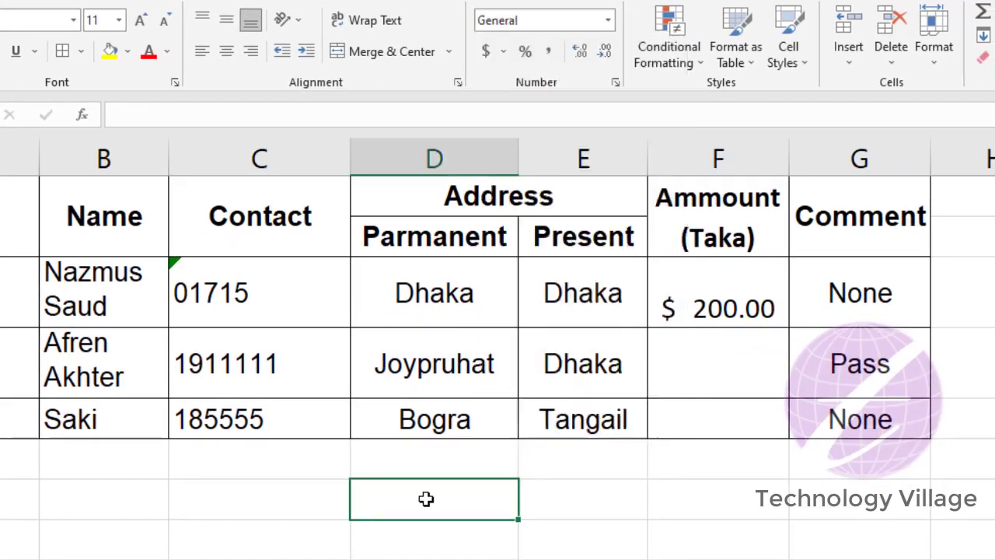
left_click(608, 20)
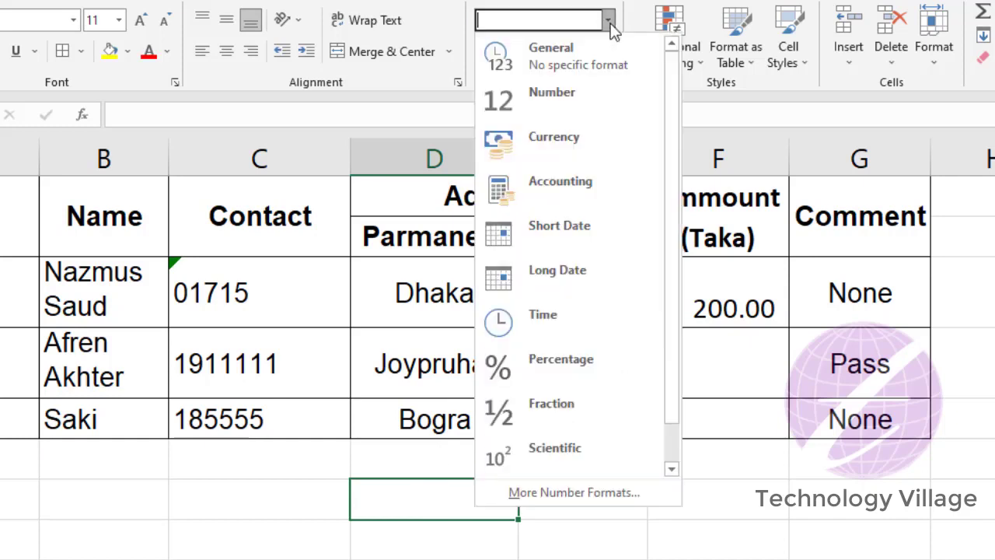
left_click(608, 232)
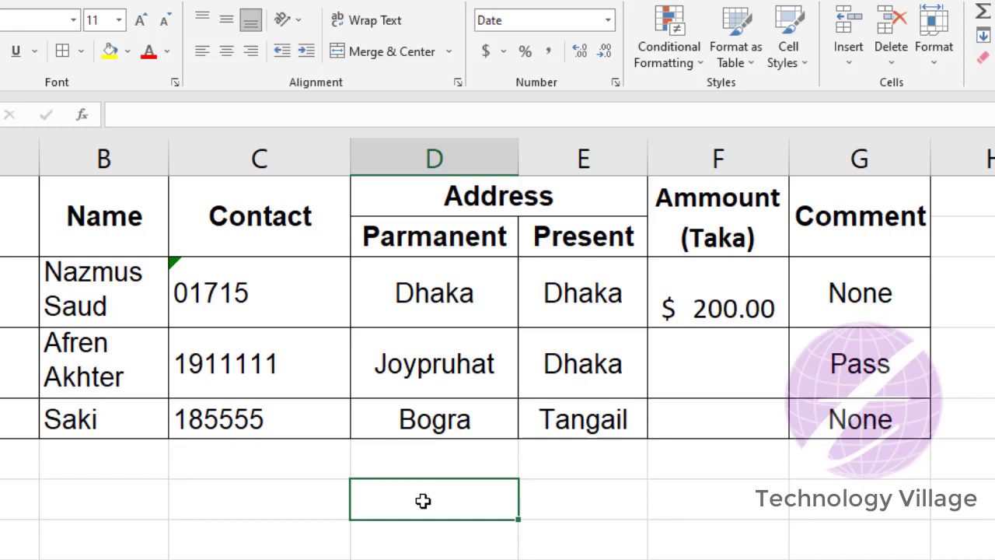
type("02/05/20")
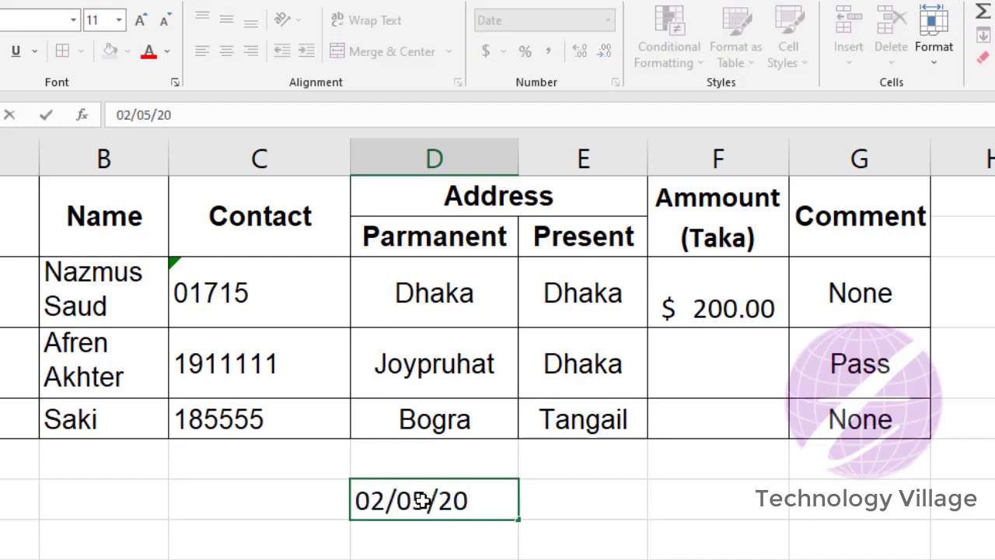
type("20")
key("Return")
Step: Show the date as Long Date, Wednesday, February 5, 2020, and widen column D
left_click(470, 500)
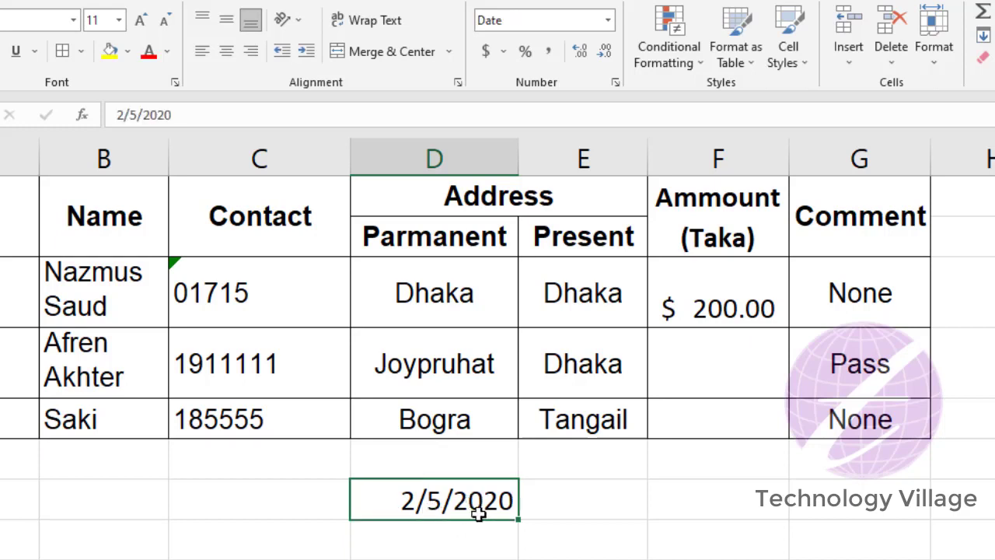
left_click(610, 20)
left_click(570, 282)
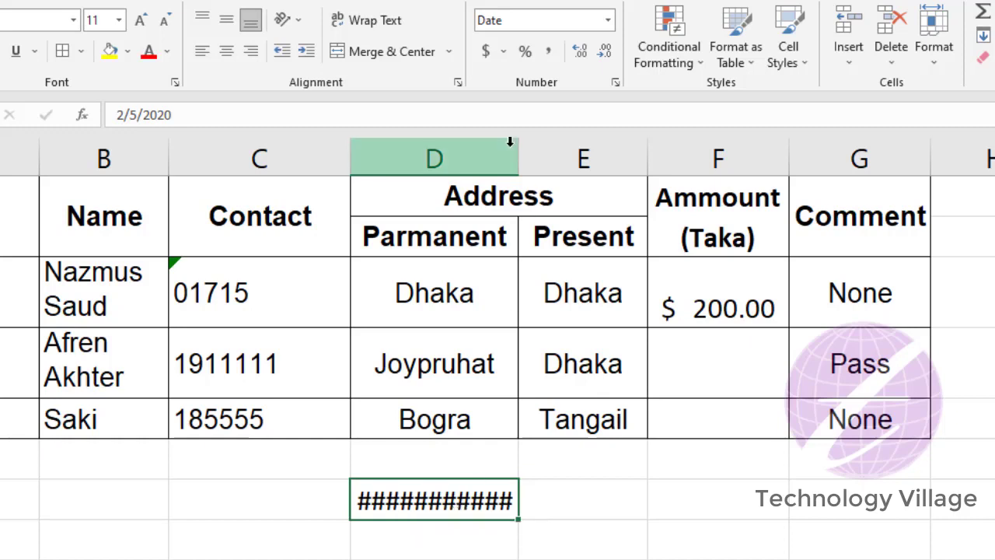
left_click_drag(518, 148, 773, 145)
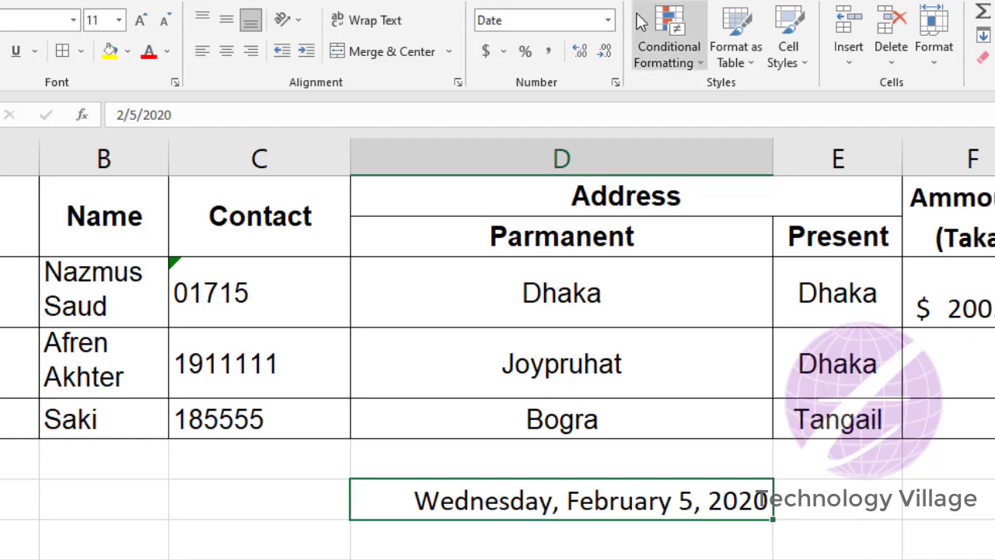
Step: Format the date cell as Time and edit the time to 6:29:00 AM
left_click(611, 20)
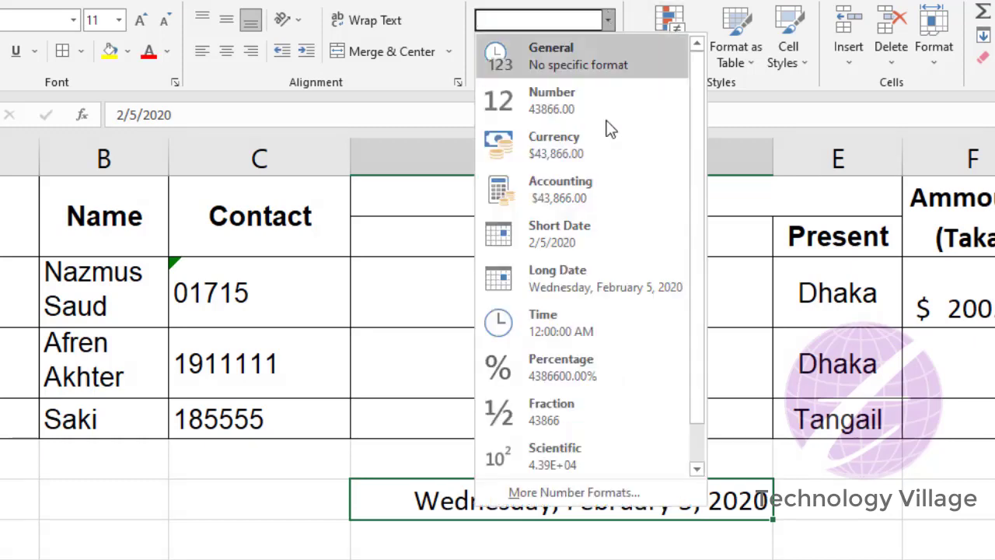
left_click(595, 328)
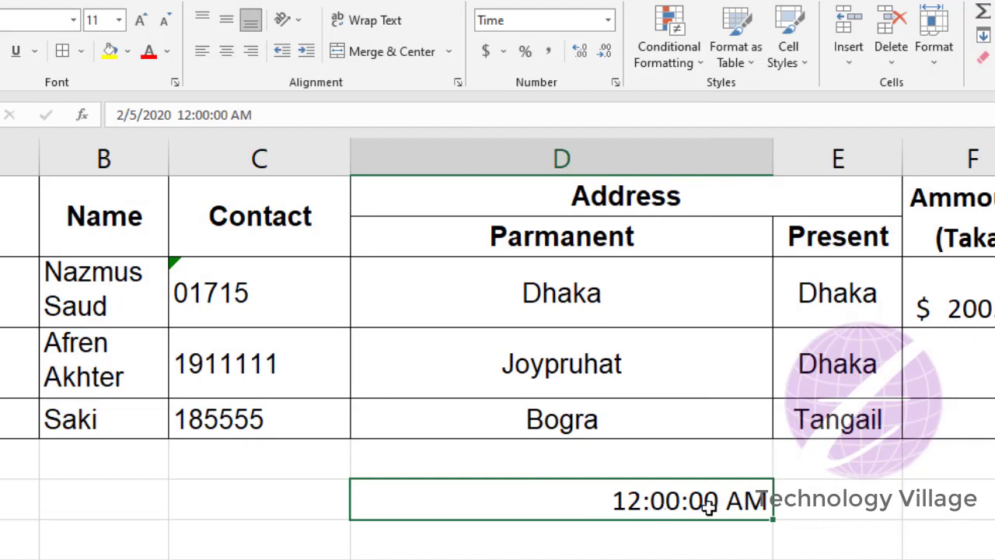
double_click(642, 500)
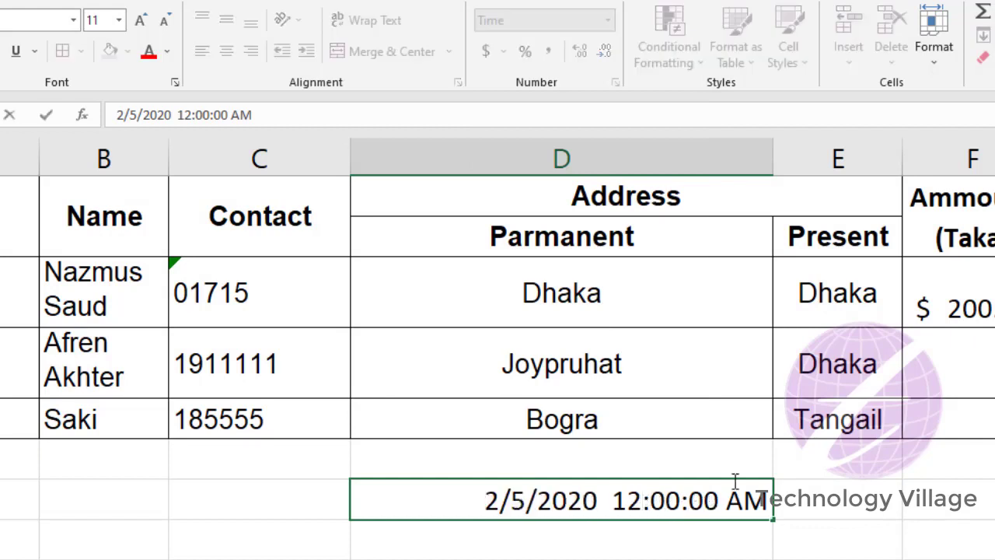
key("BackSpace")
key("BackSpace")
type("06")
key("shift+Right")
key("shift+Right")
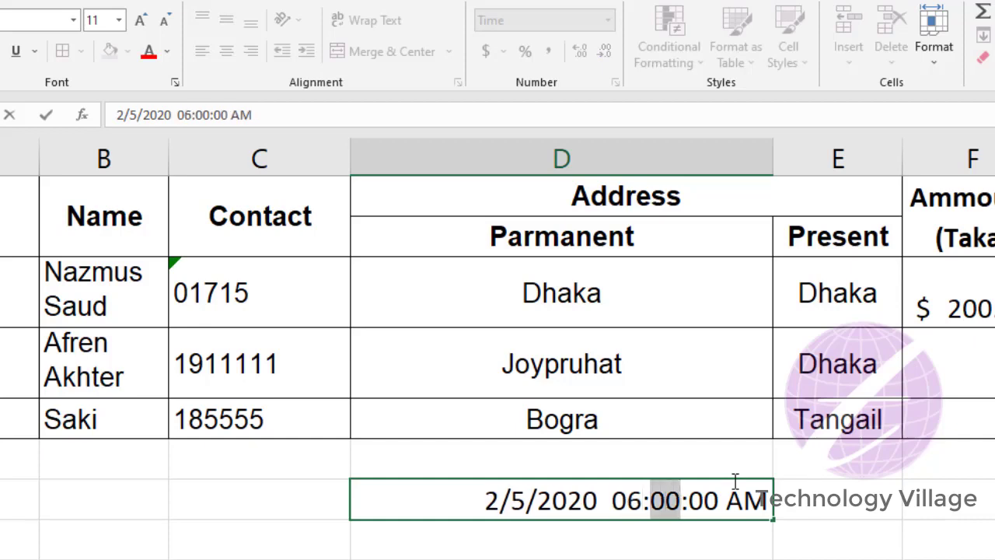
type("29")
key("Return")
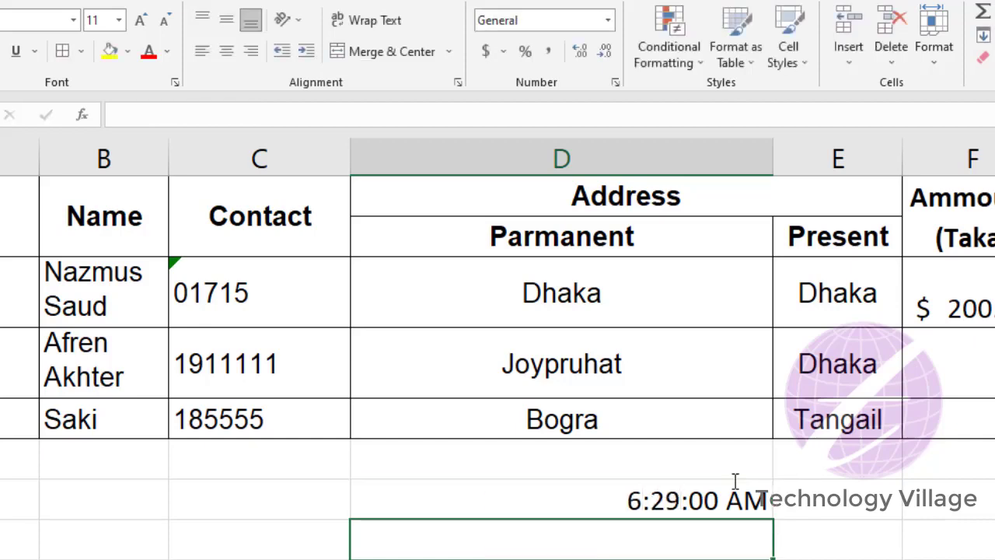
Step: Clear the 6:29:00 AM cell and bring up the number format list
left_click(703, 494)
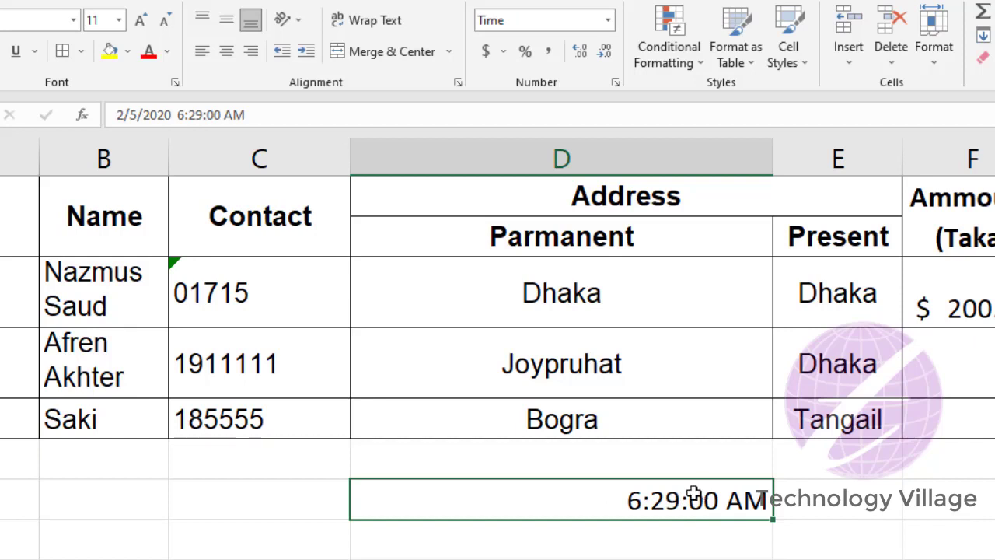
key("Delete")
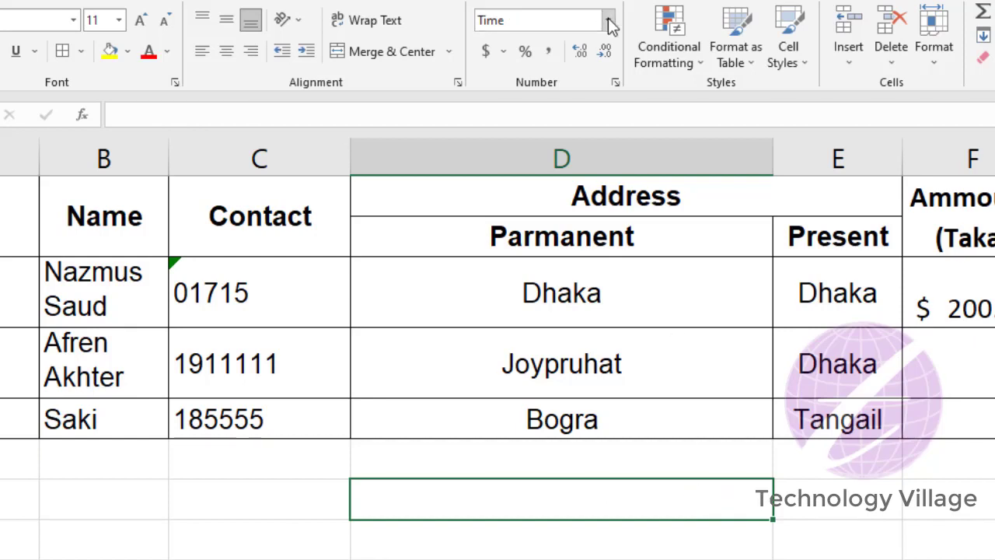
left_click(608, 20)
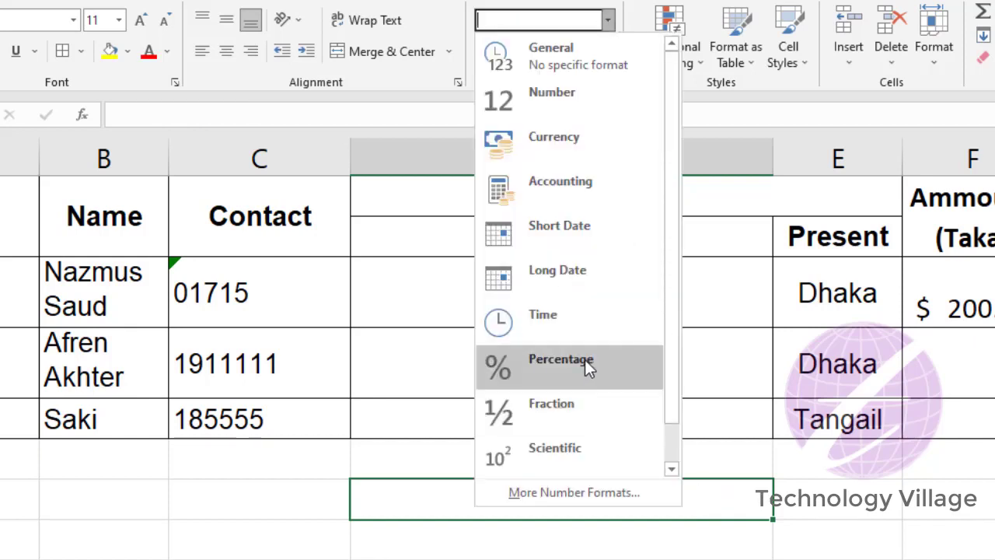
Step: Format the cell as Percentage and enter 20%, then 90%, showing 90.00%
left_click(560, 369)
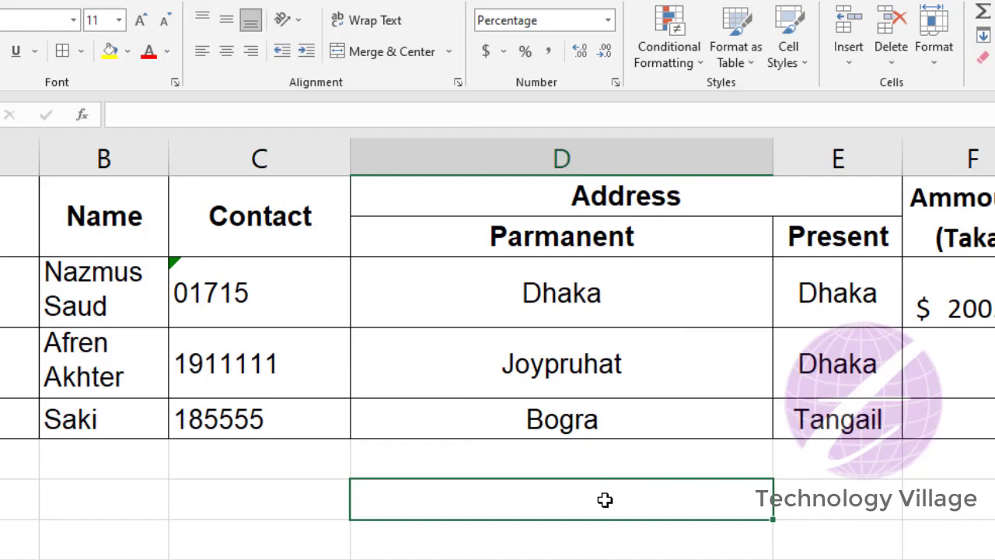
type("20%")
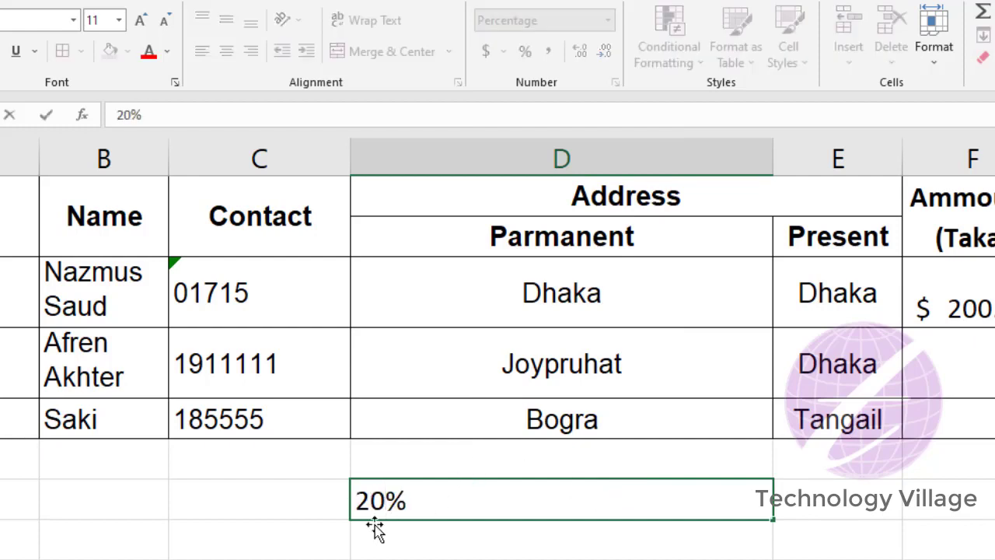
key("Return")
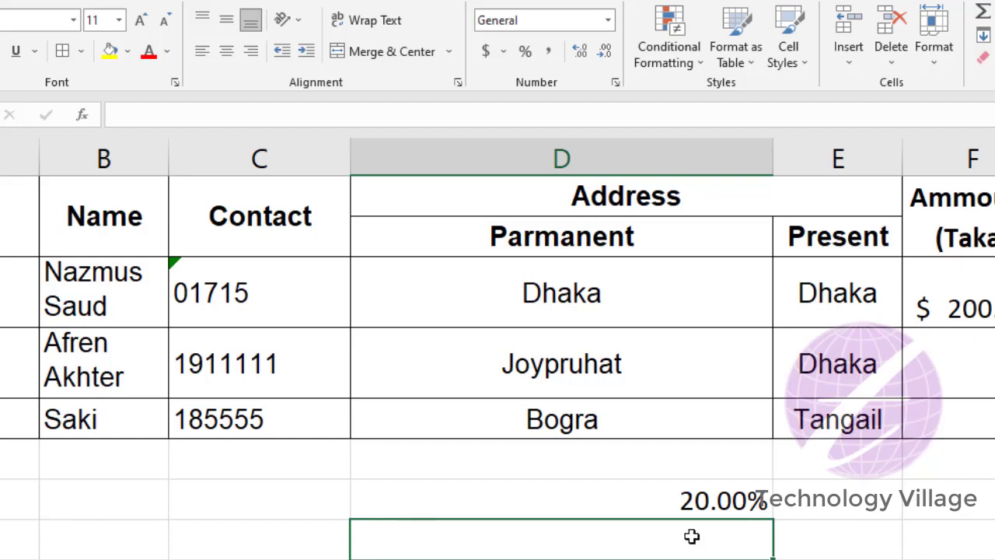
left_click(753, 506)
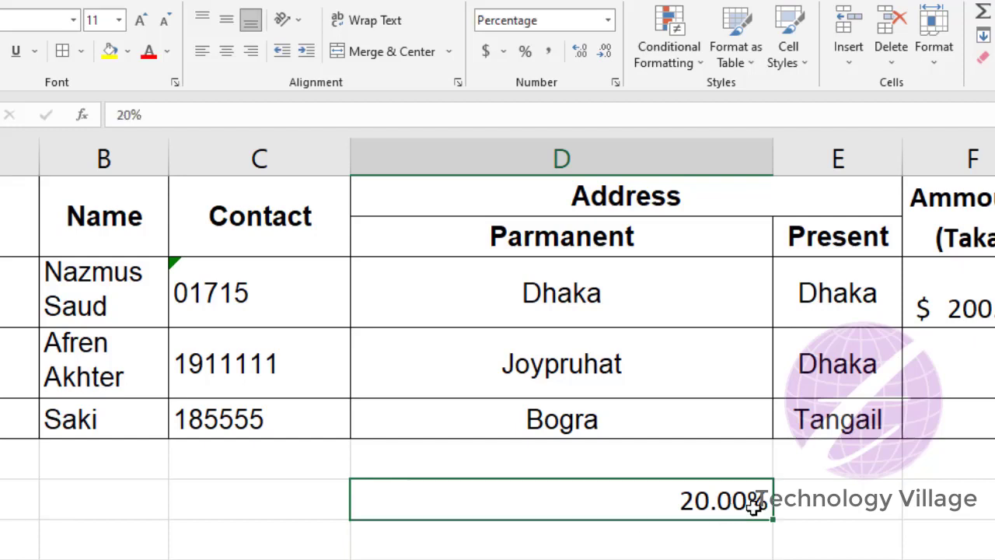
type("90")
key("Return")
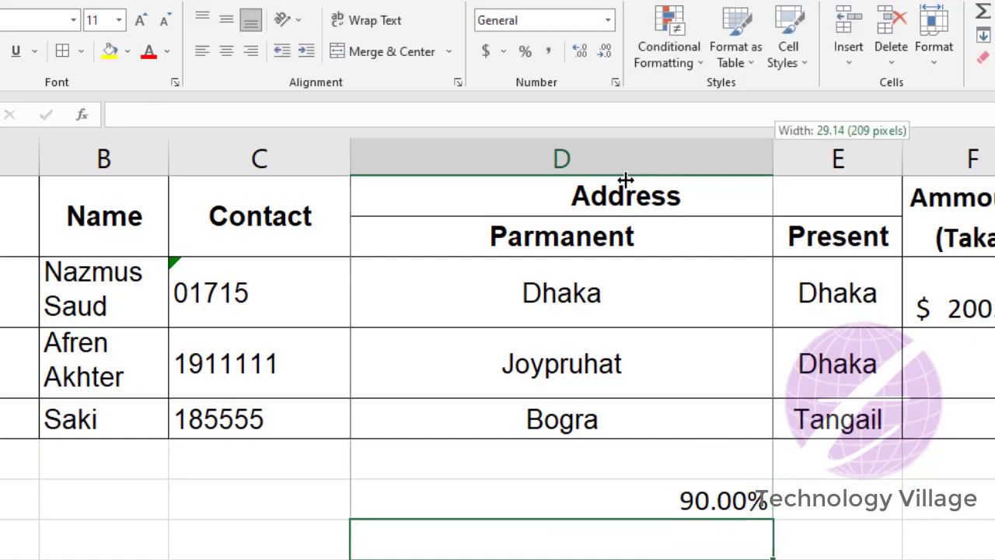
Step: Narrow column D, switch the cell to Fraction, and enter 6/2, showing 3
left_click_drag(773, 159, 581, 158)
key("Up")
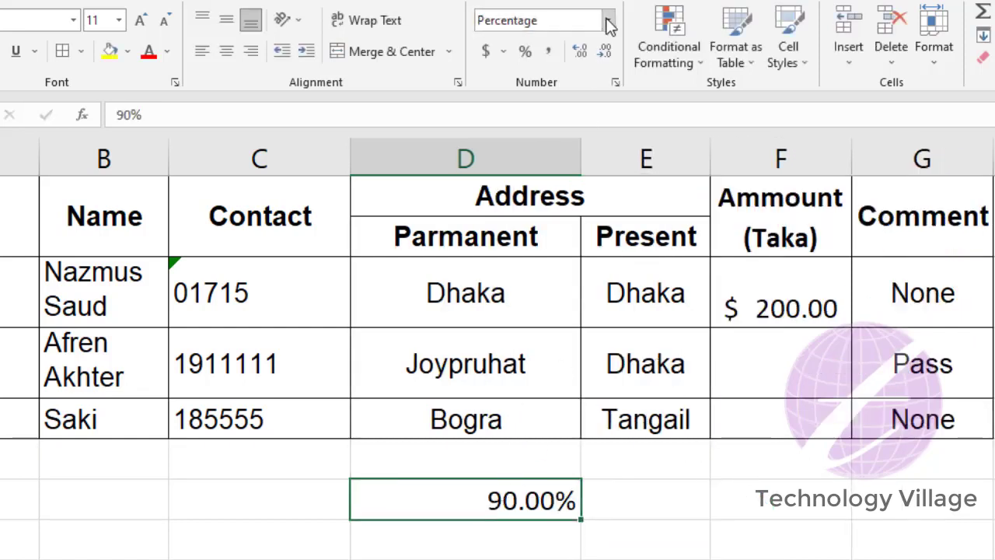
left_click(607, 21)
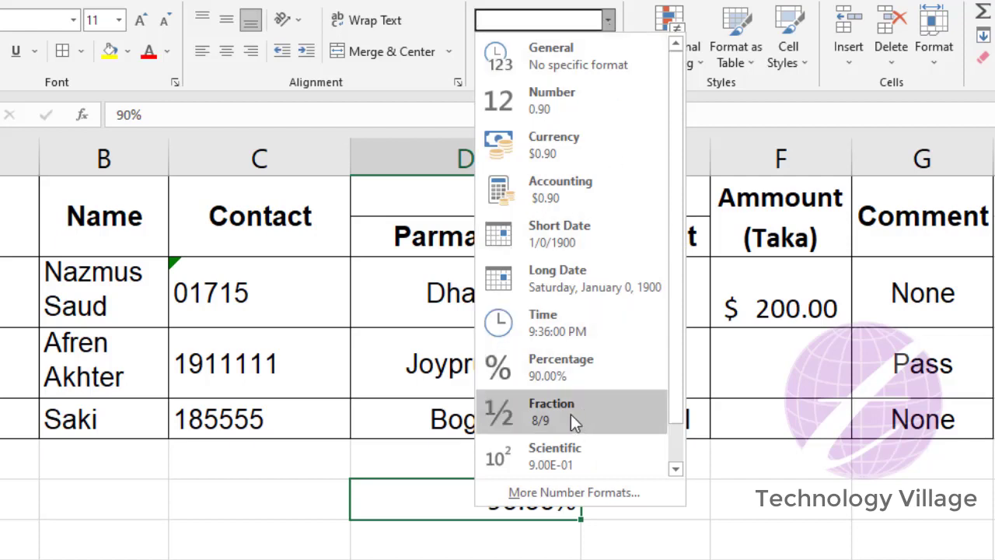
left_click(546, 413)
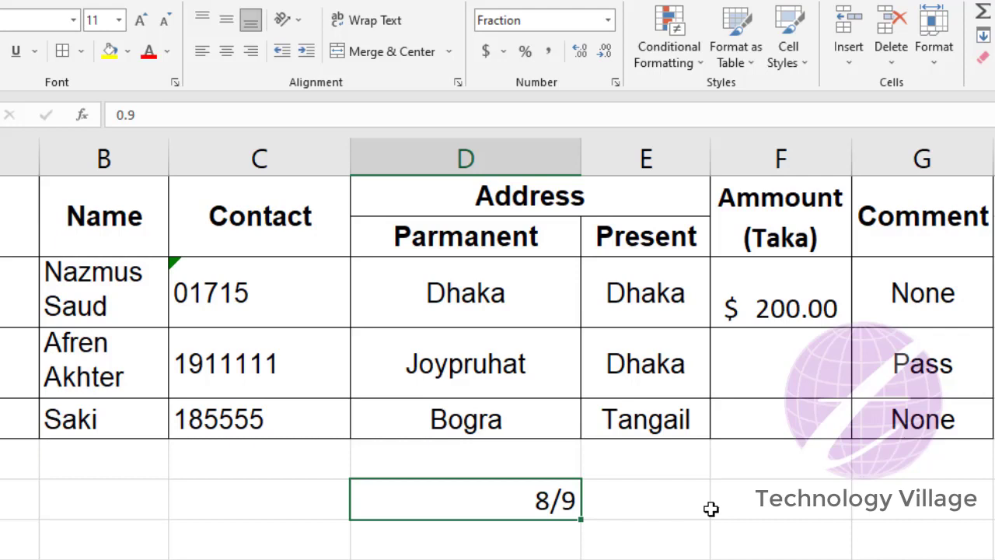
type("6/")
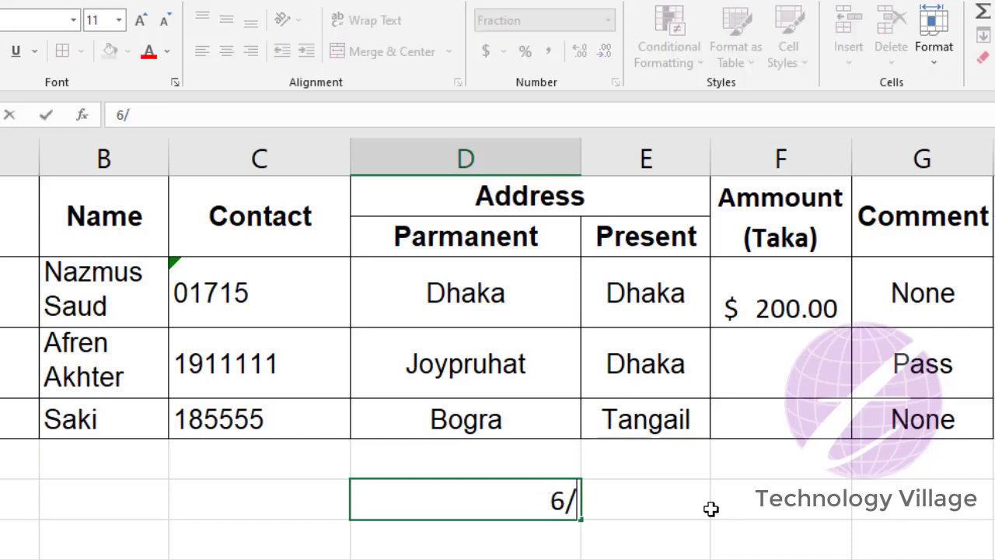
type("2")
key("Return")
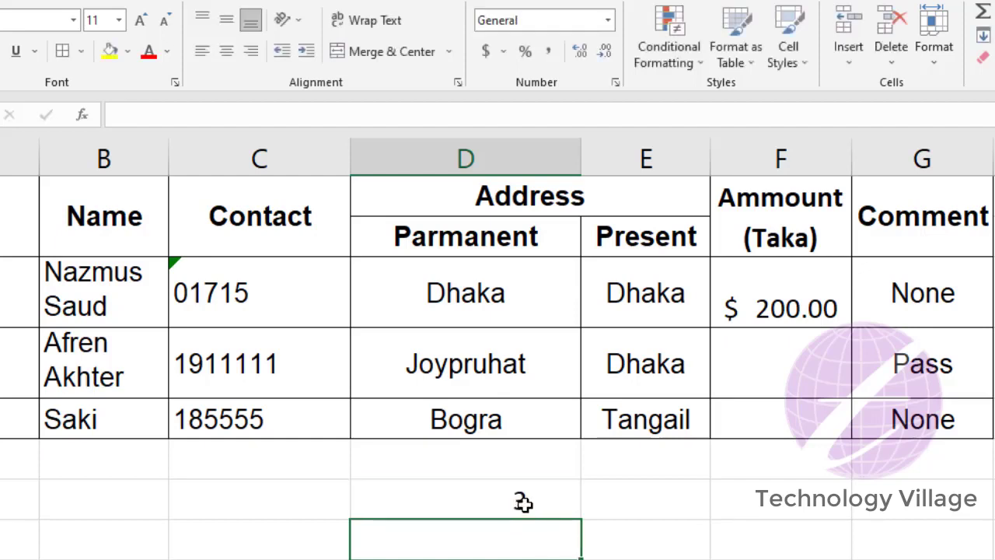
Step: Replace the fraction cell's value with 10/5, showing 2
left_click(523, 503)
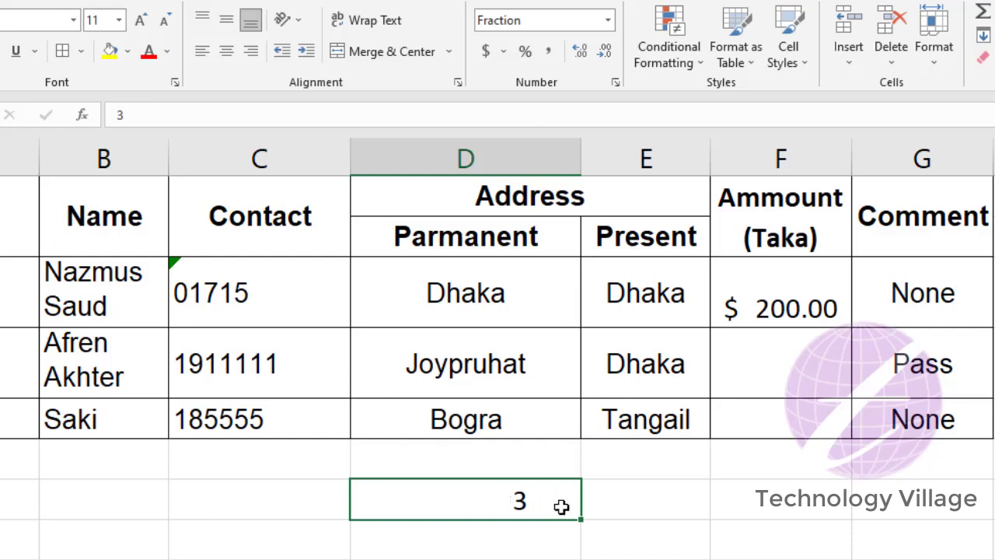
type("10")
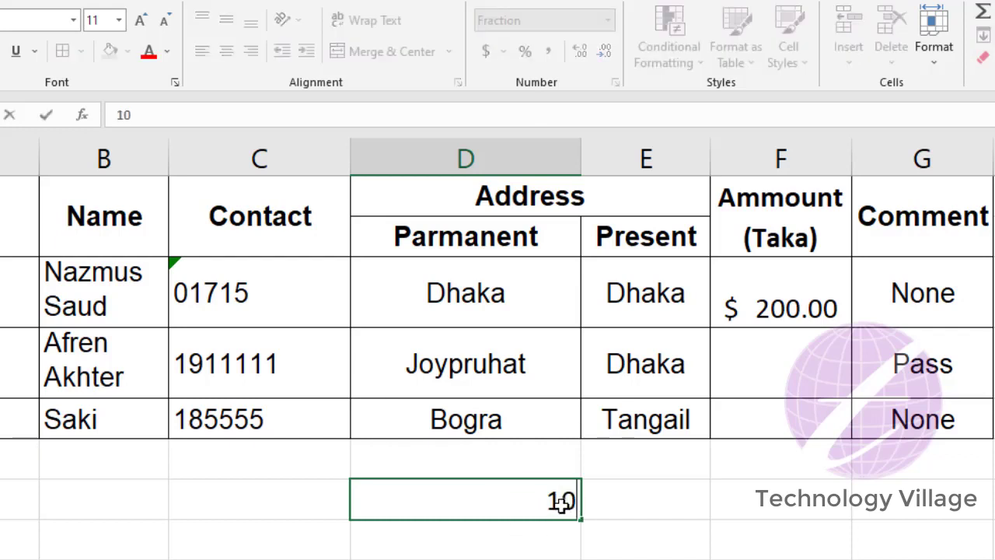
type("/5")
key("Return")
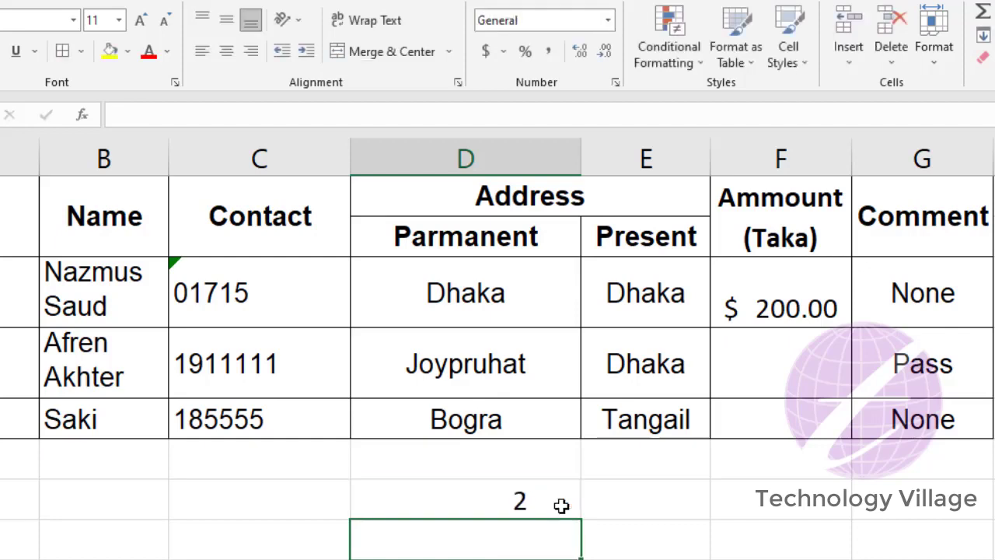
left_click(550, 501)
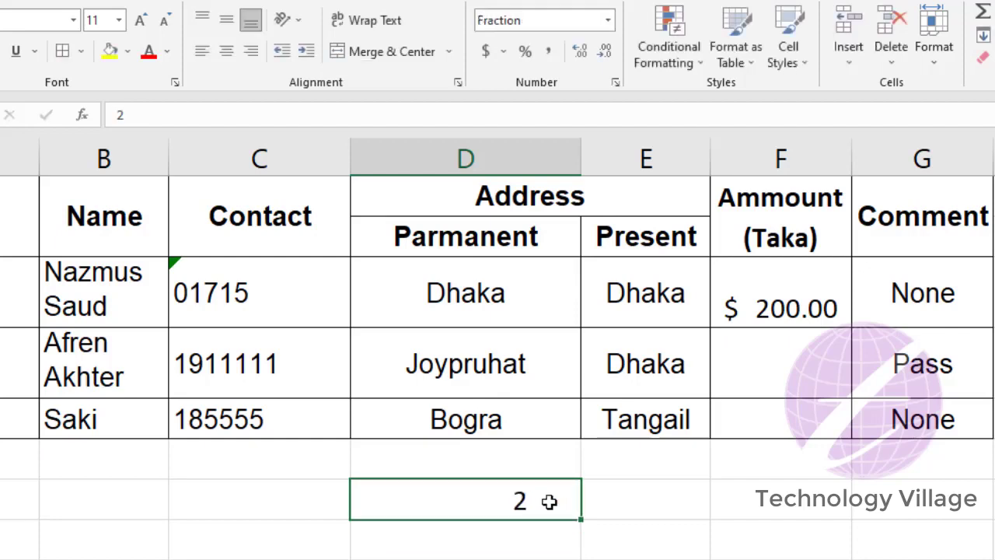
Step: Show the value 2 in Scientific format as 2.00E+00
left_click(608, 20)
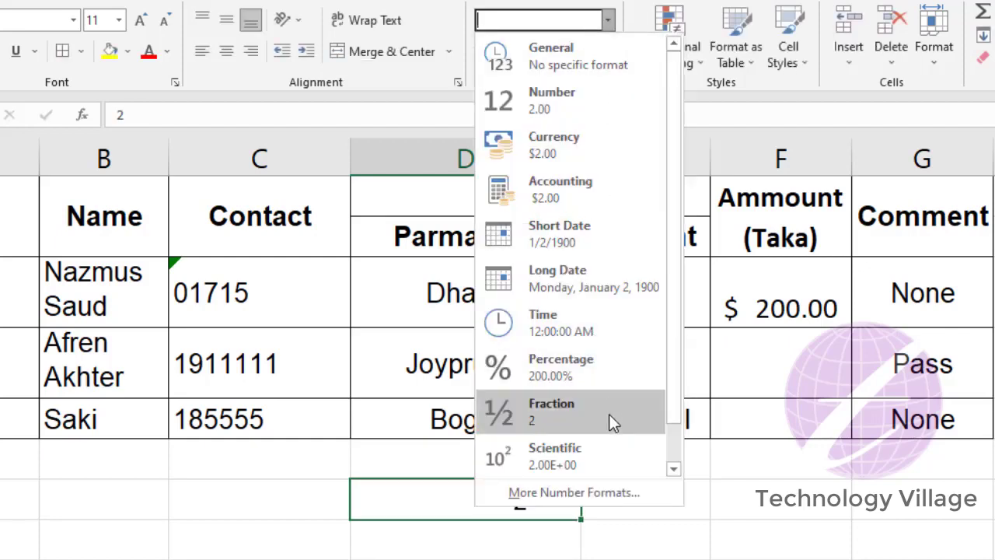
scroll(567, 414, "down", 1)
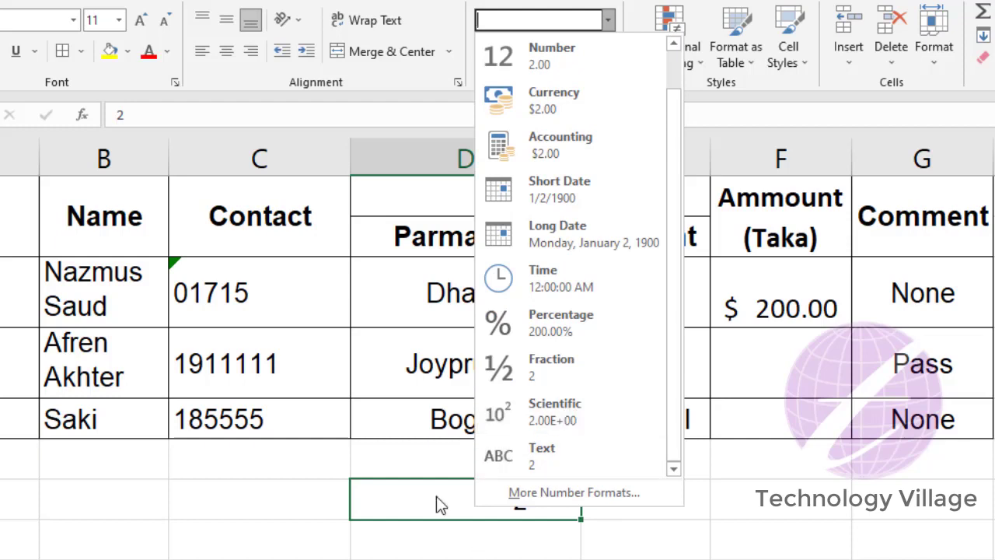
left_click(568, 420)
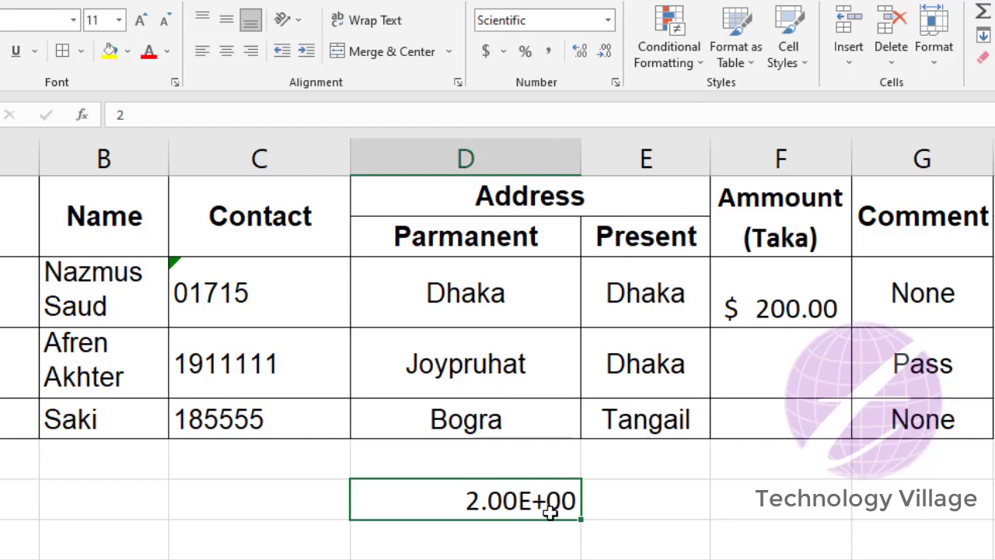
Step: Clear the 2.00E+00 cell and select the $ 200.00 amount cell in column F
left_click(609, 21)
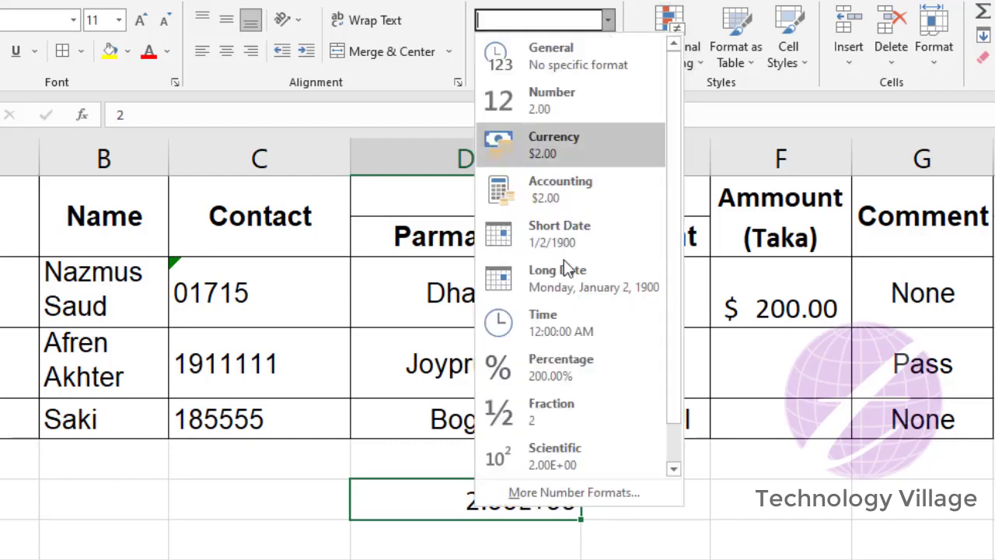
scroll(584, 428, "down", 1)
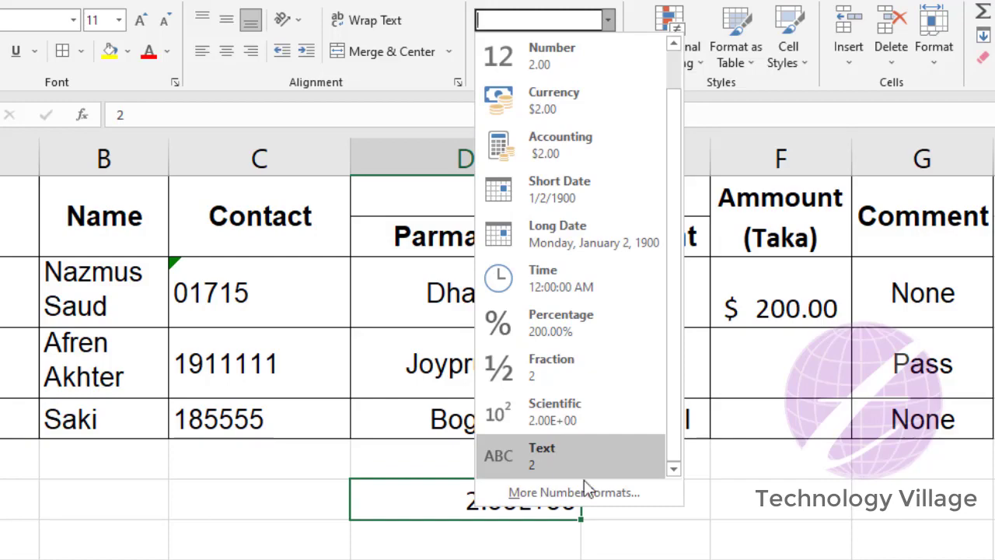
key("Escape")
key("Delete")
left_click(797, 308)
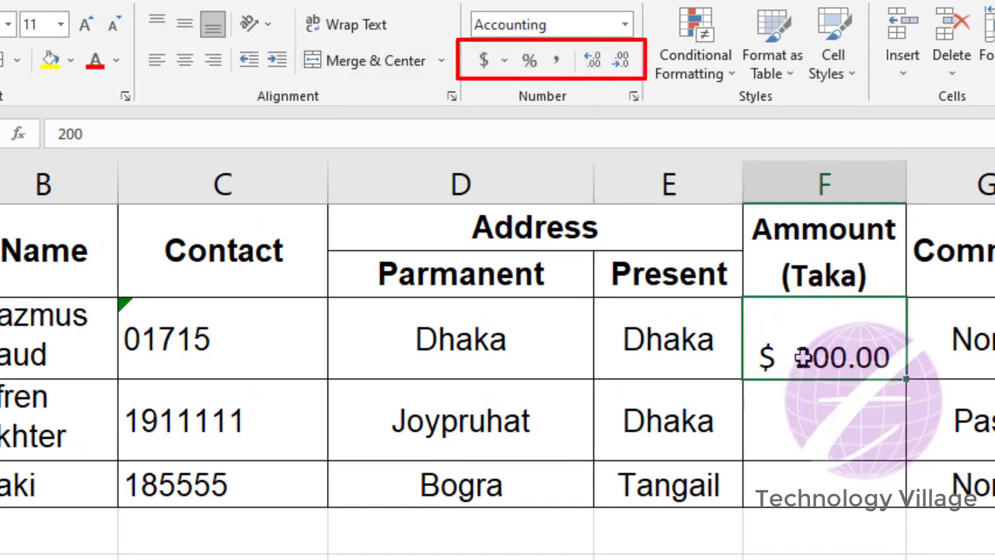
Step: Switch the 200 amount to € Euro accounting (€ 200.00) and open More Accounting Formats
left_click(625, 25)
left_click(544, 165)
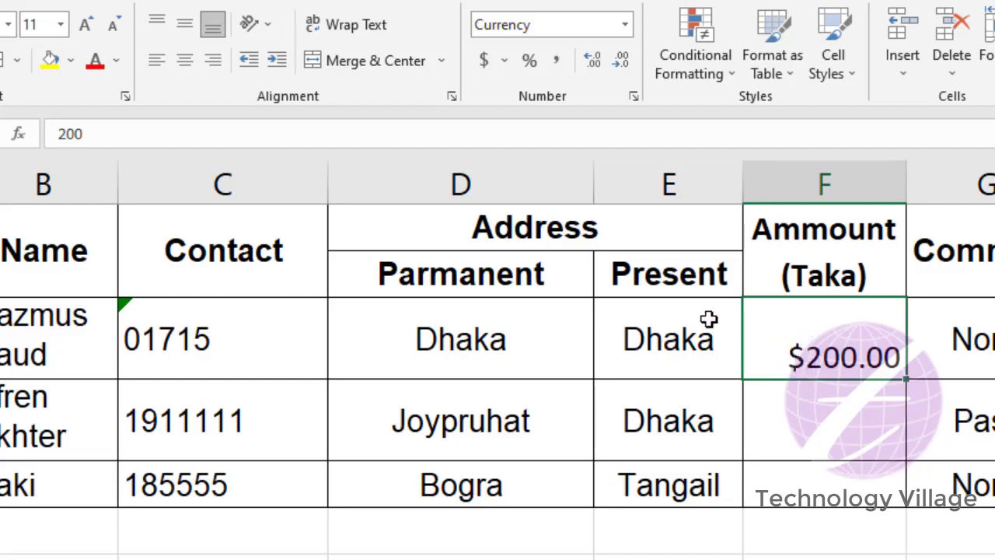
left_click(506, 63)
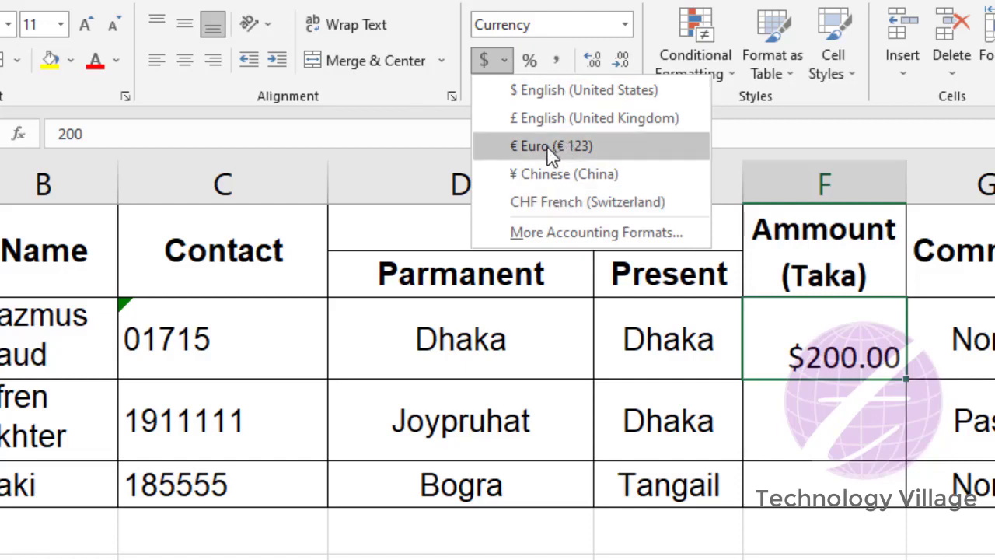
left_click(552, 148)
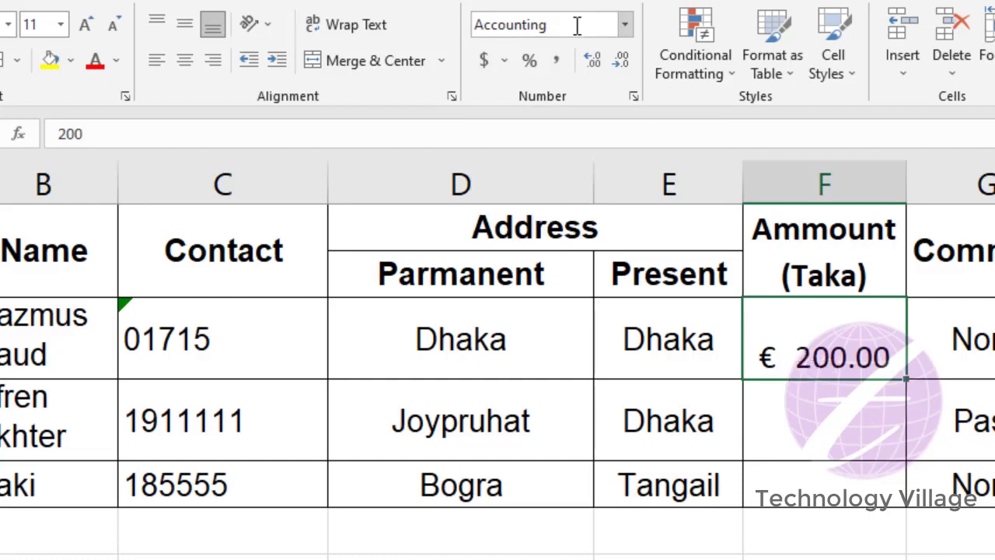
left_click(504, 60)
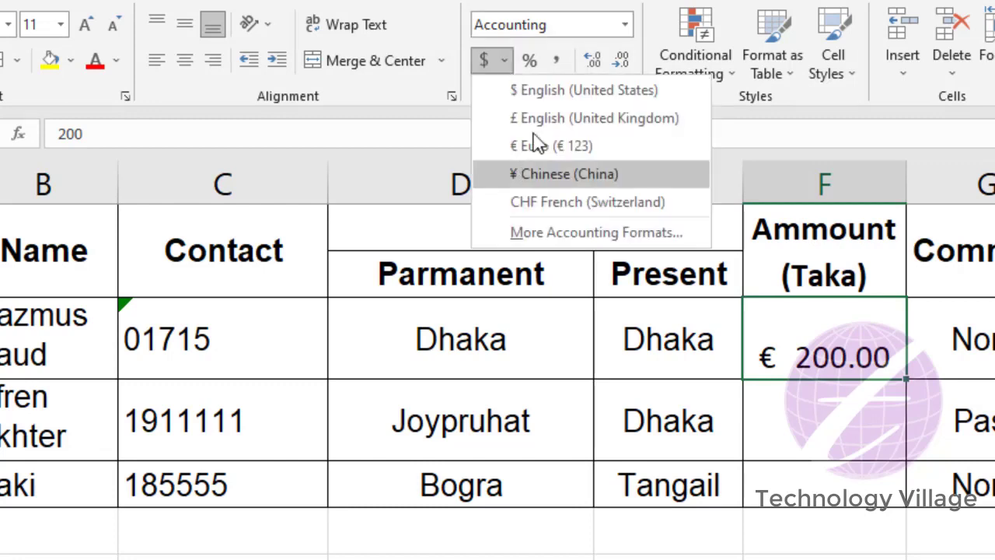
left_click(575, 237)
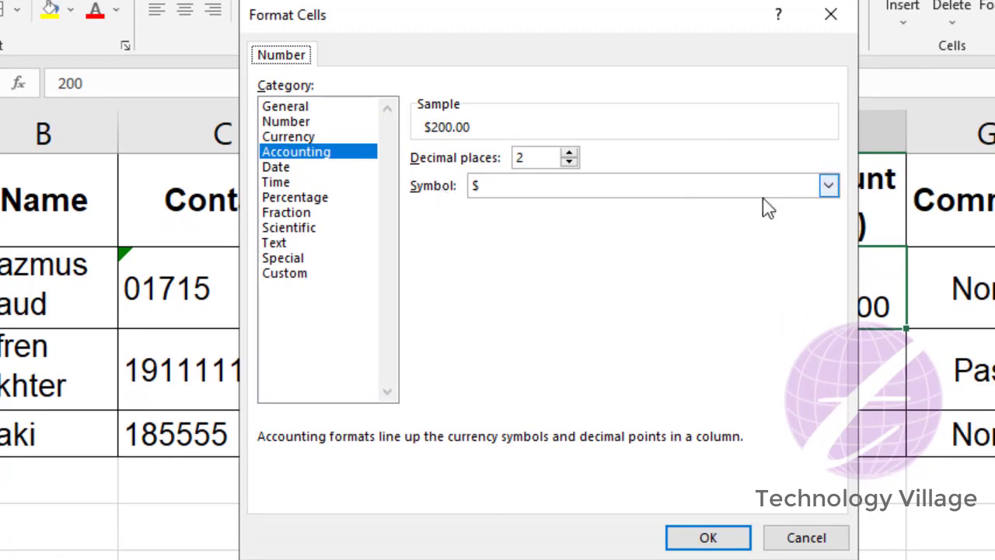
Step: Apply the Russian ruble symbol in Format Cells, then switch to $ English (United States) accounting
left_click(827, 188)
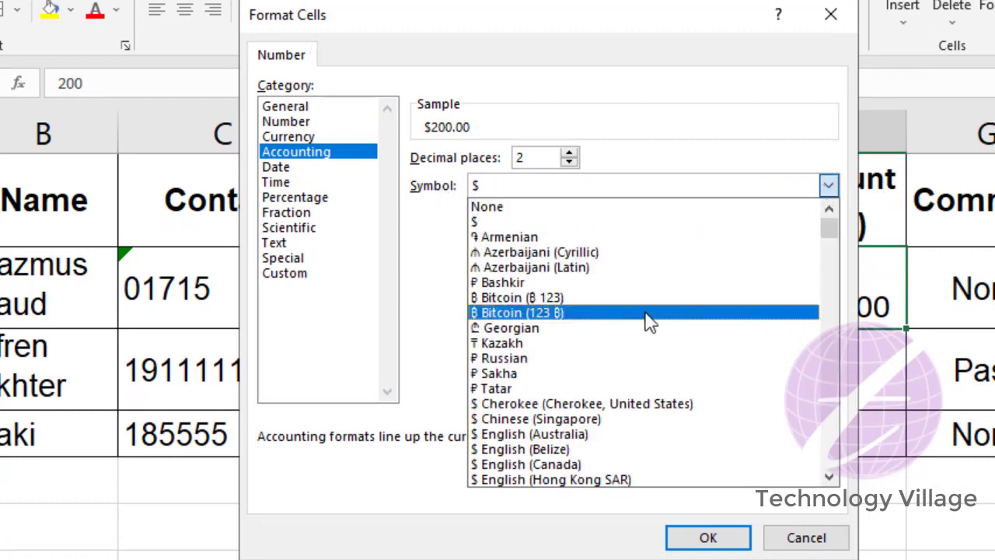
scroll(649, 321, "down", 5)
scroll(650, 322, "up", 3)
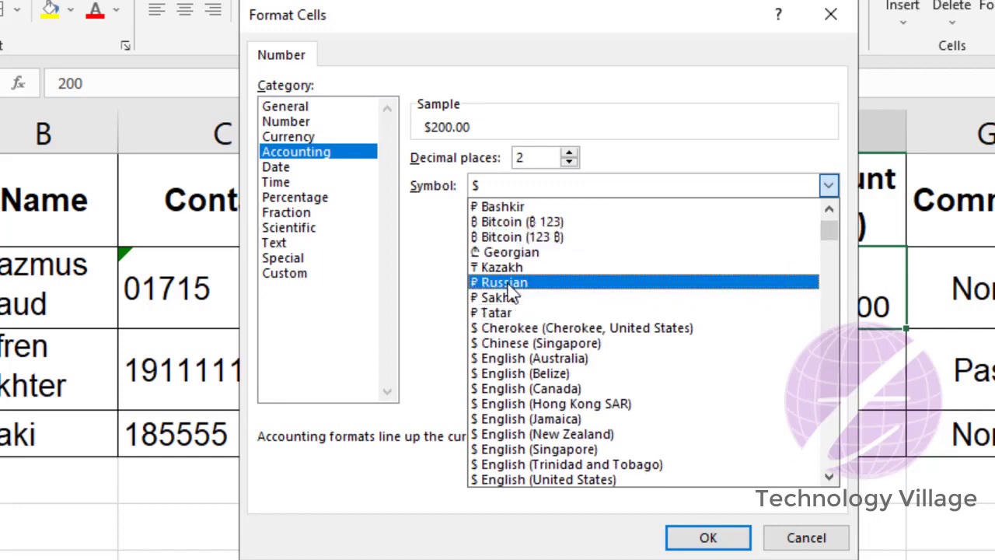
left_click(507, 285)
left_click(703, 538)
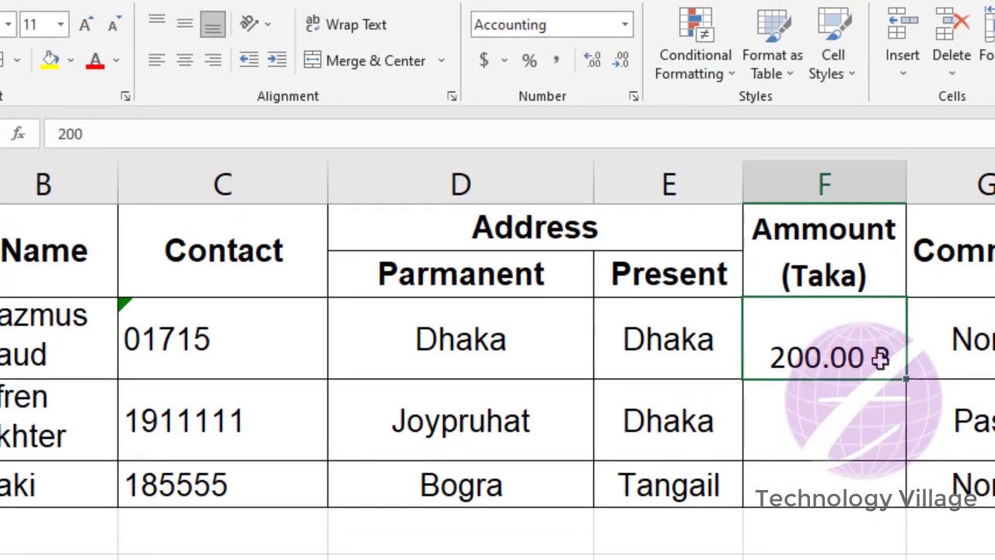
left_click(506, 61)
left_click(543, 90)
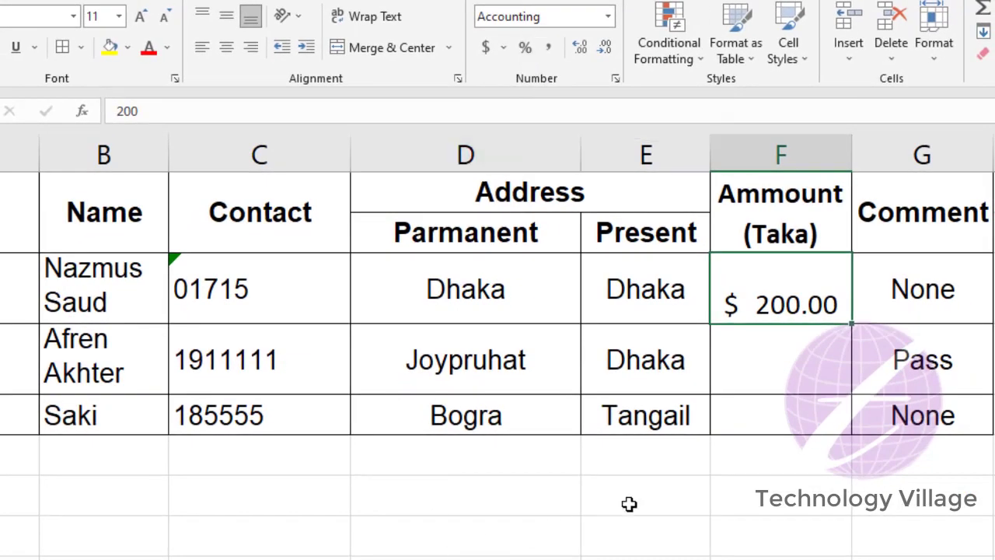
Step: Enter 20% in the empty column E cell below the table using Percent Style
left_click(653, 493)
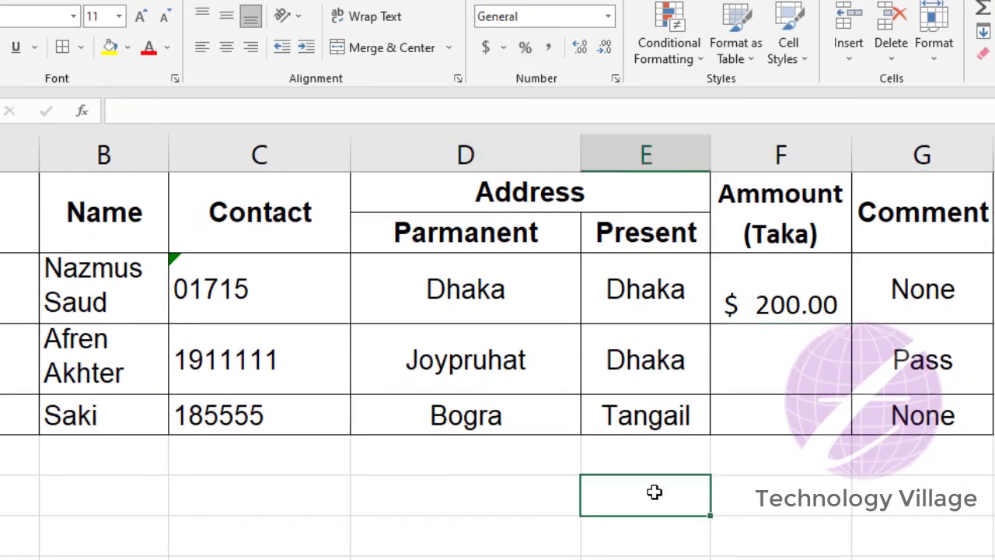
left_click(525, 49)
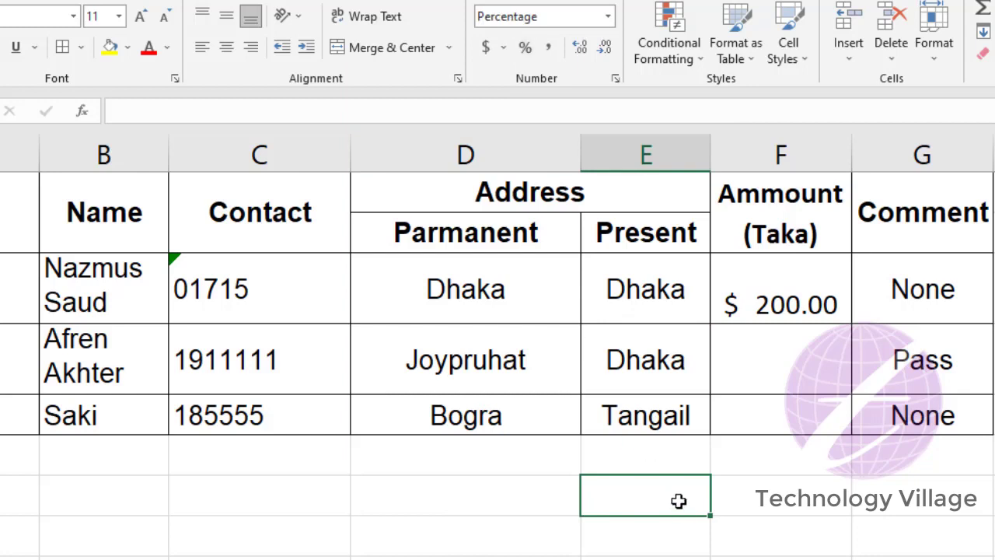
type("20")
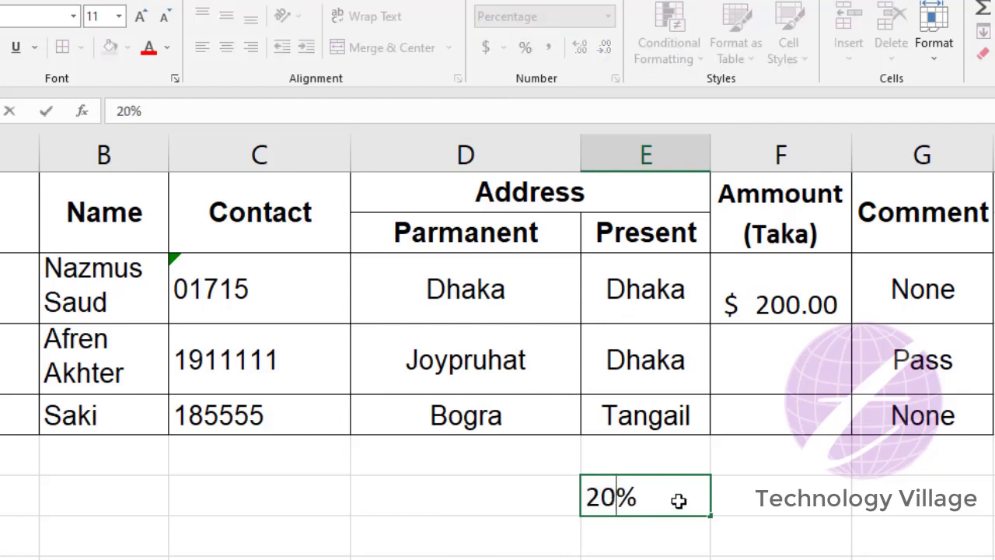
key("ctrl+Return")
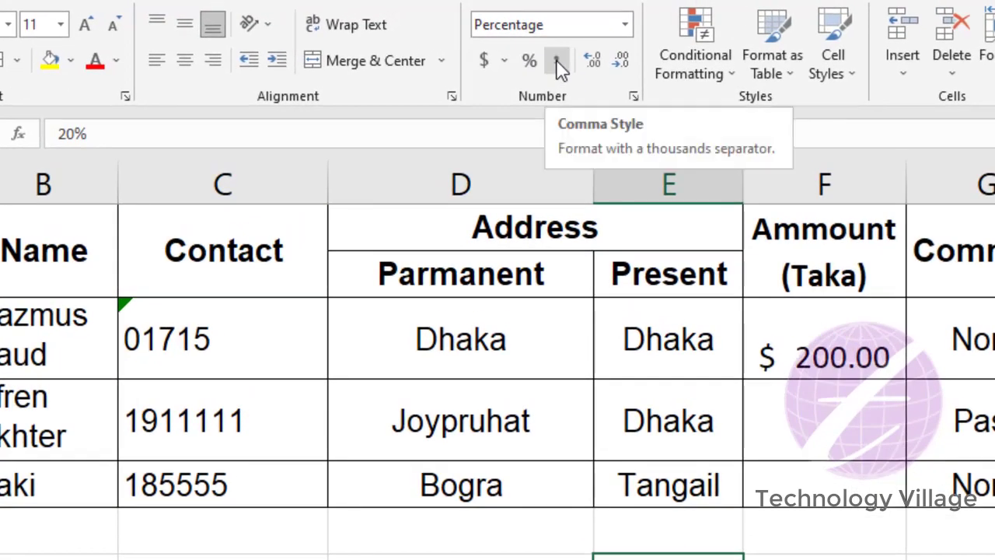
Step: Enter 50000 in F4 with Comma Style, showing 50,000.00, and widen column F
left_click(825, 437)
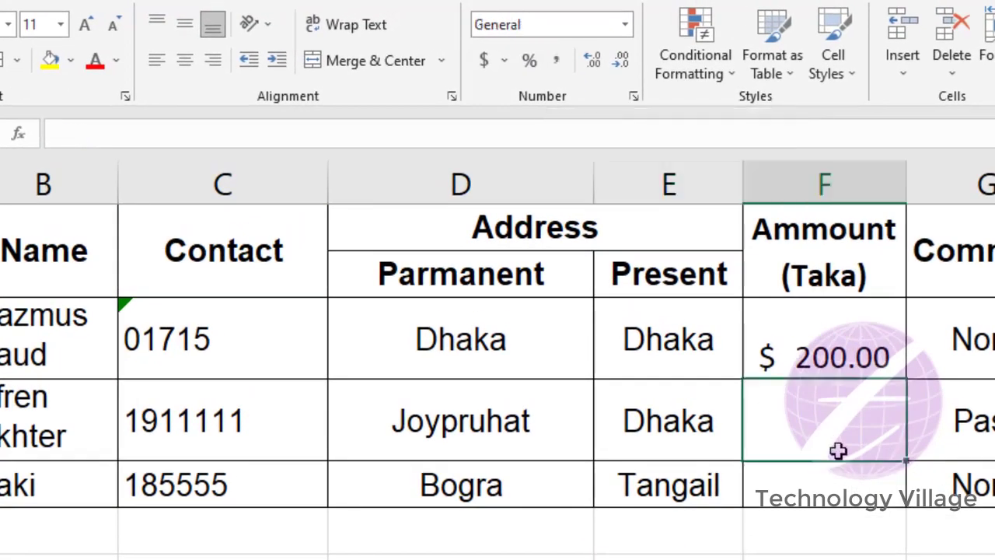
type("500")
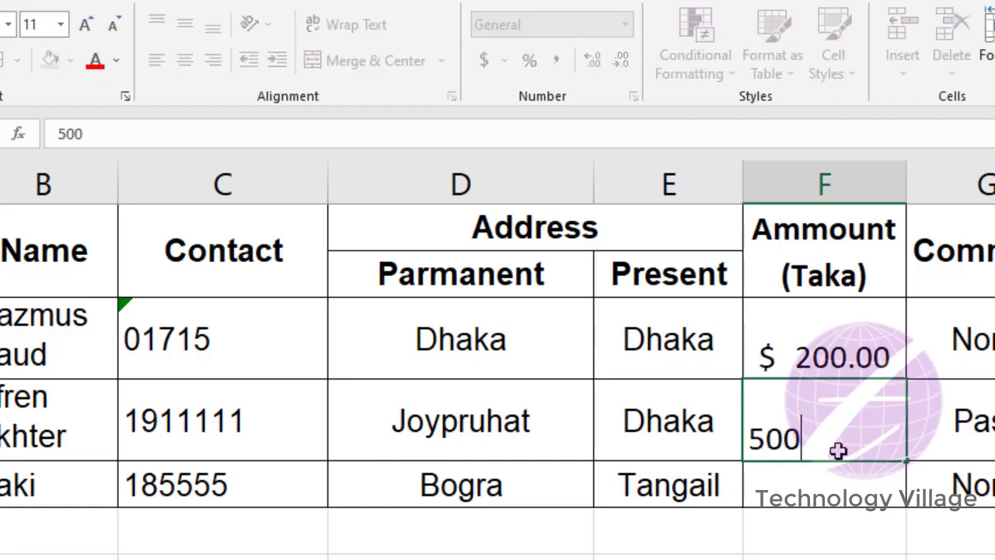
type("00")
key("ctrl+Return")
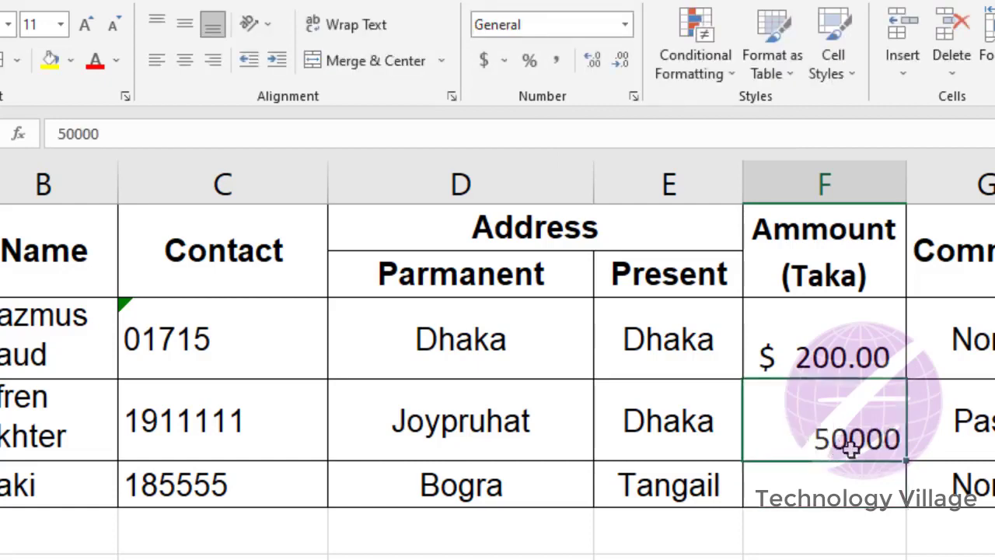
left_click(557, 61)
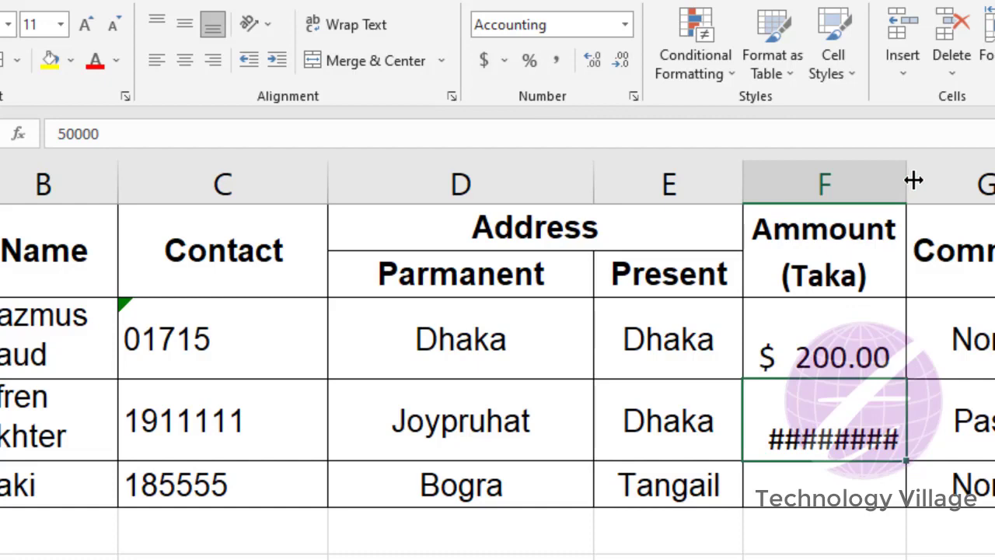
left_click_drag(906, 181, 957, 180)
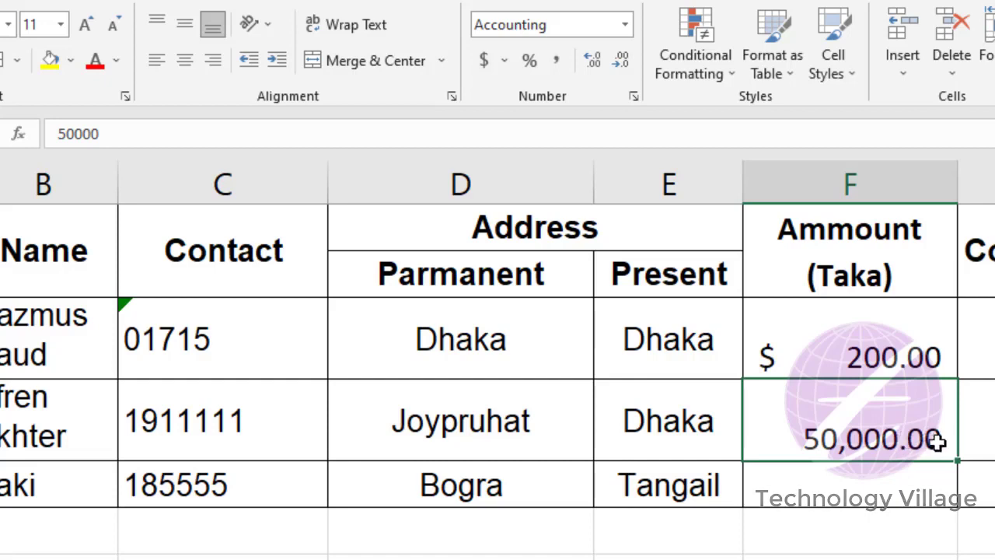
left_click(837, 486)
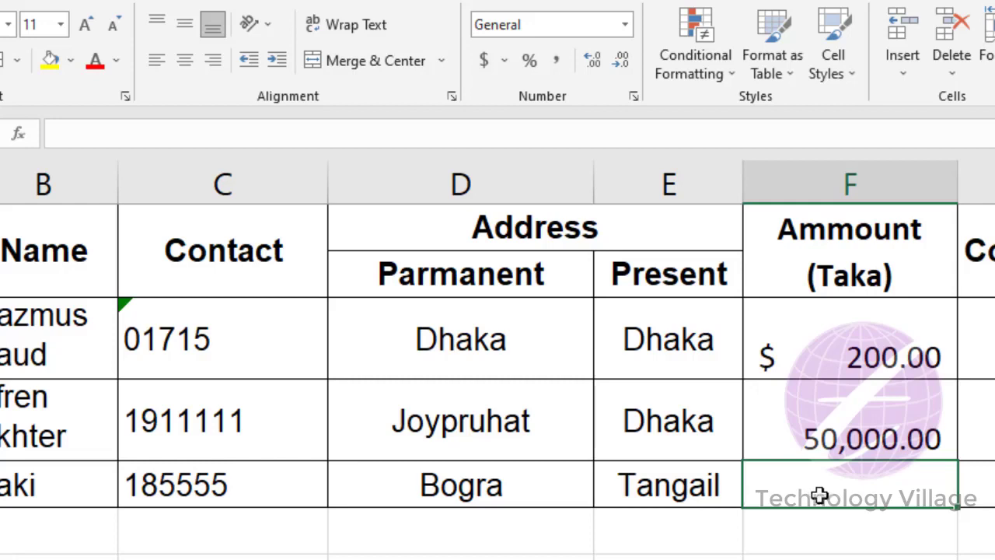
Step: Format F5 as Fraction and enter 22/7, shown as 3 1/7
left_click(628, 30)
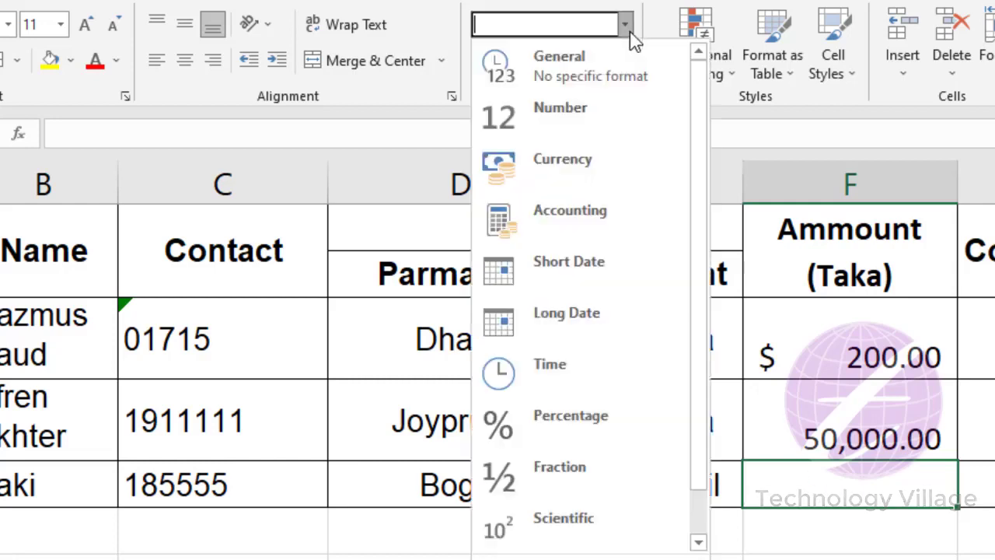
left_click(604, 471)
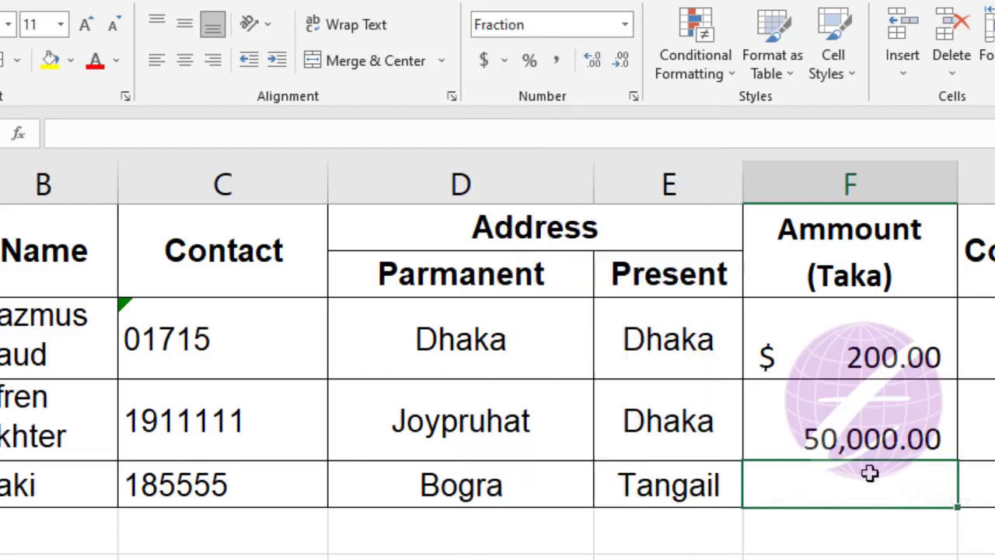
type("22/")
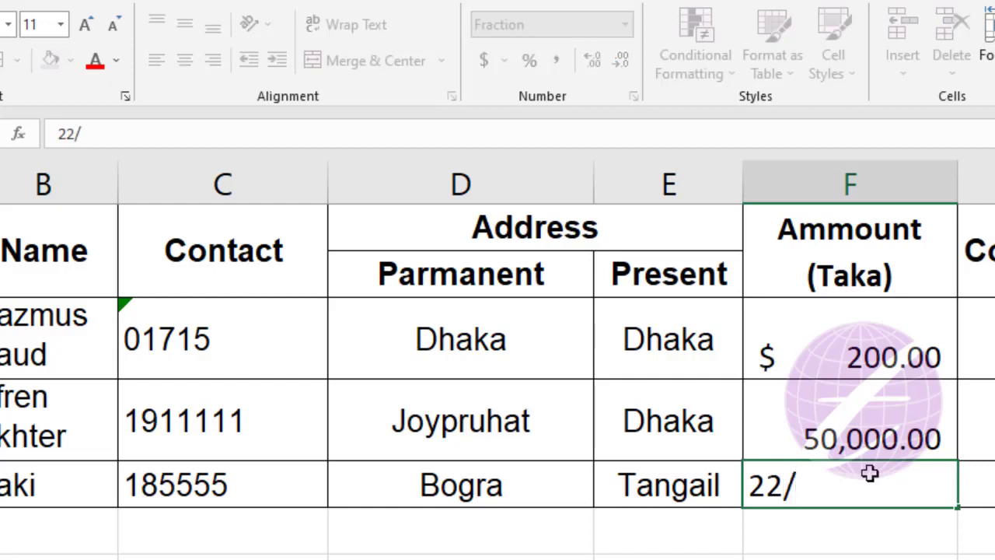
type("7")
key("ctrl+Return")
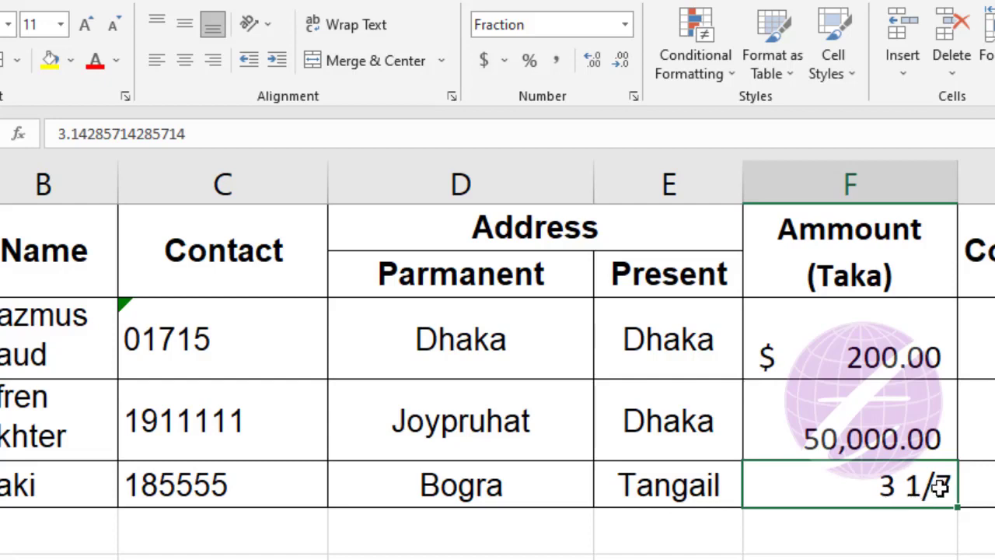
Step: Apply Comma Style, widen to 3.142857, then reduce to three decimals, showing 3.143
left_click(561, 65)
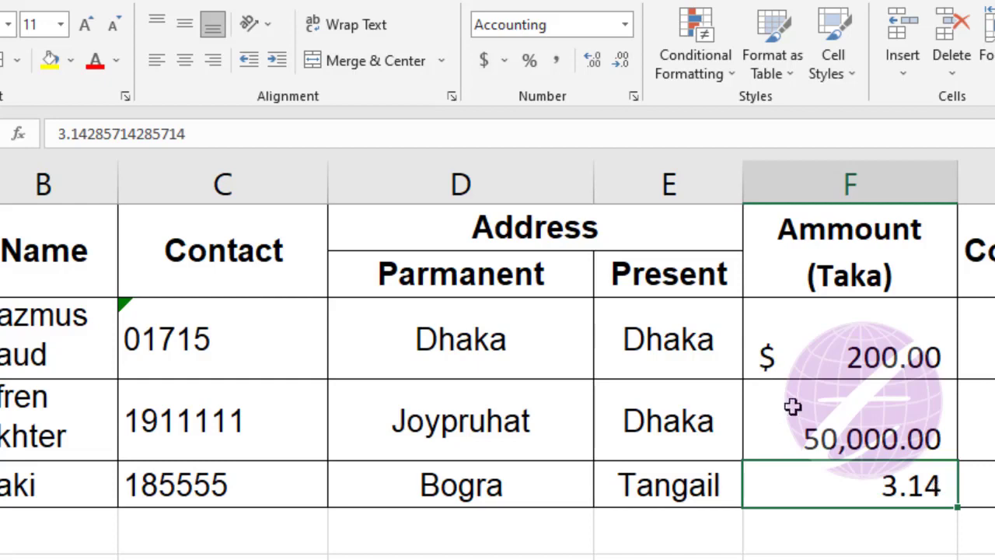
left_click(592, 68)
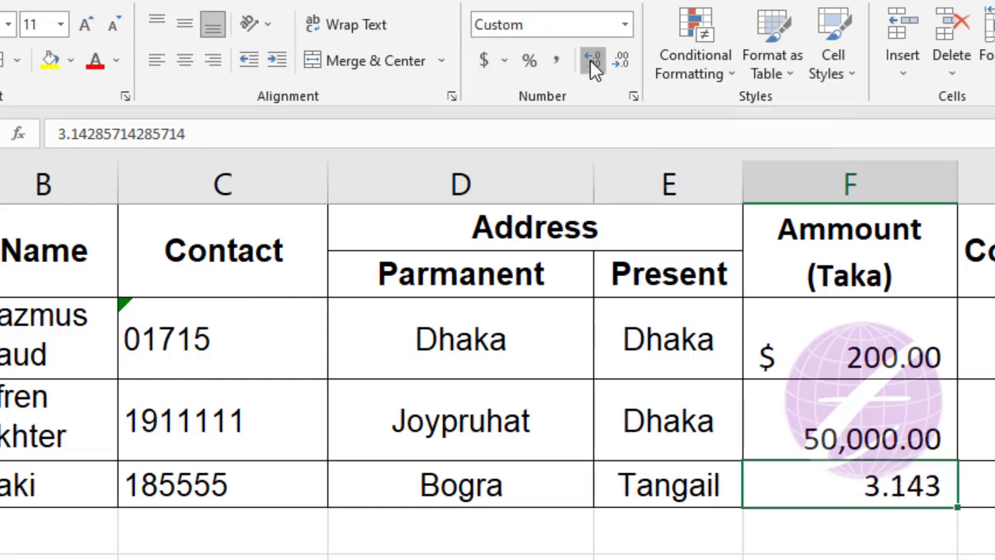
left_click(593, 68)
left_click(592, 69)
left_click(592, 68)
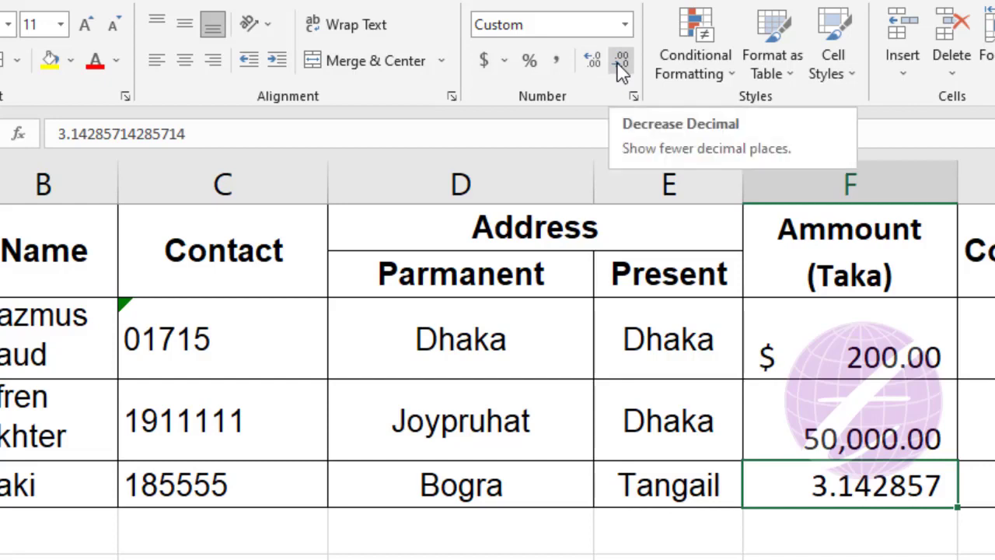
left_click(618, 65)
left_click(618, 65)
left_click(620, 70)
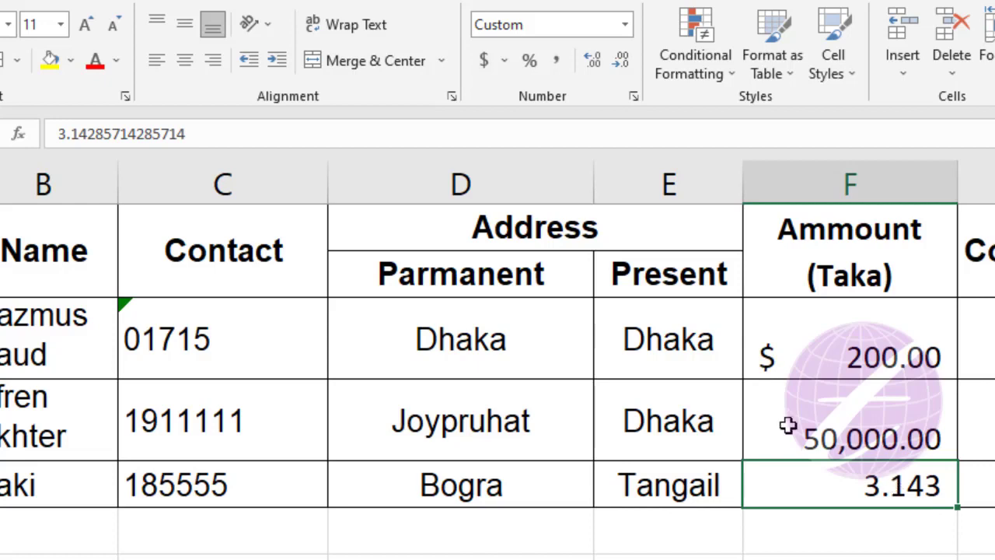
left_click(835, 532)
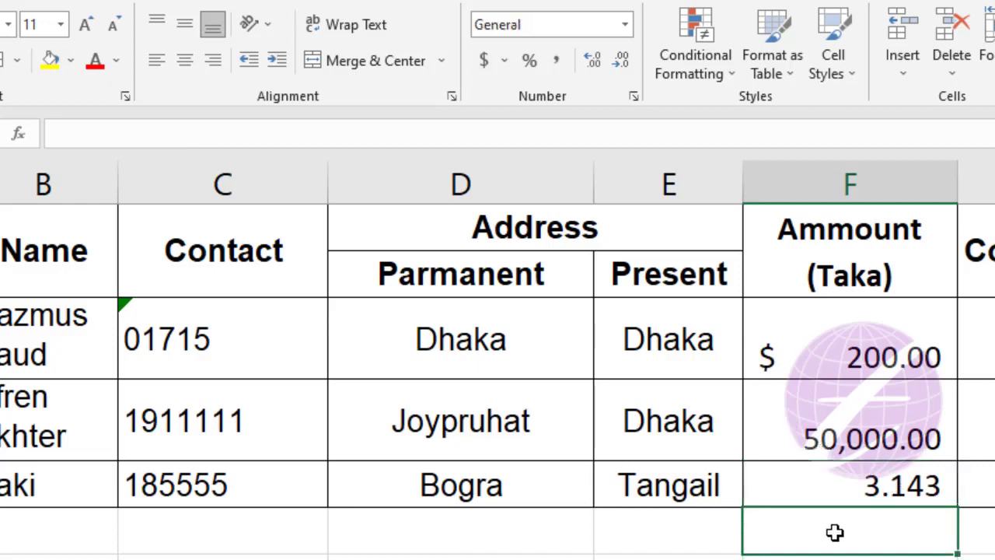
left_click(634, 96)
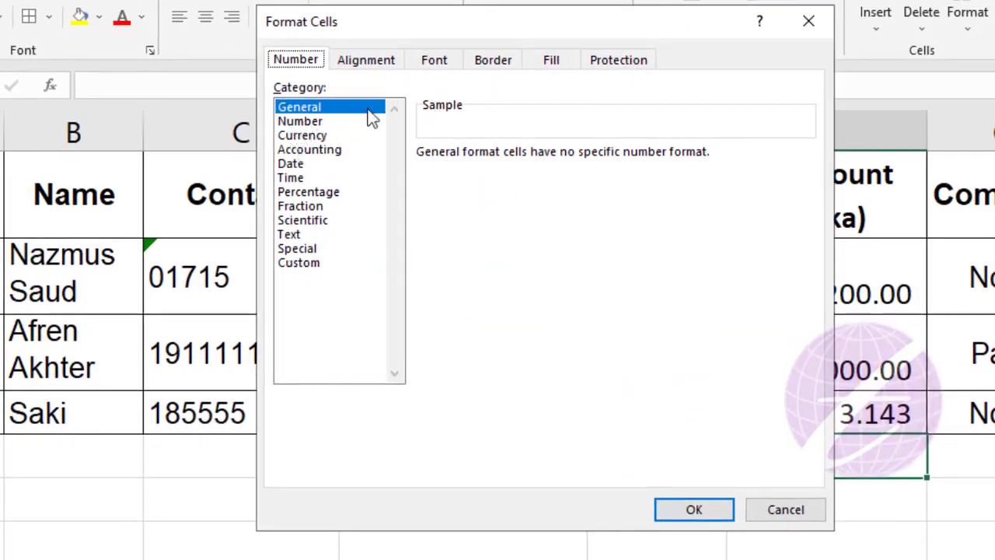
left_click(302, 122)
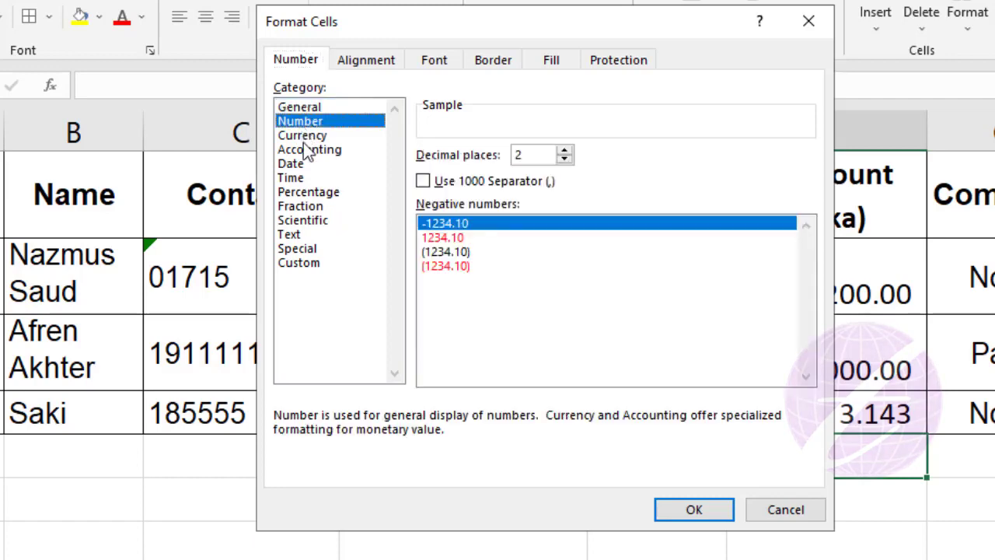
left_click(303, 149)
left_click(301, 192)
left_click(303, 221)
left_click(298, 234)
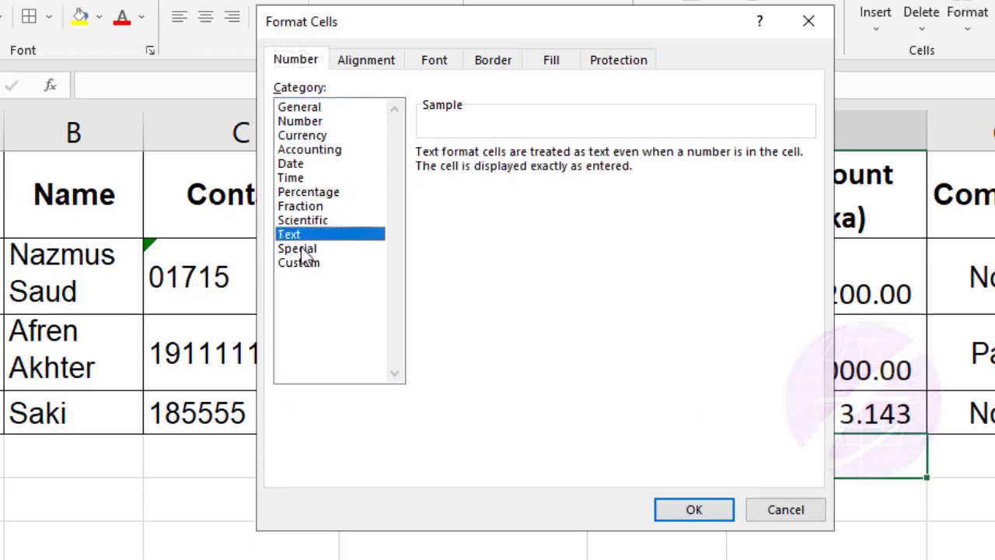
left_click(786, 510)
left_click(968, 462)
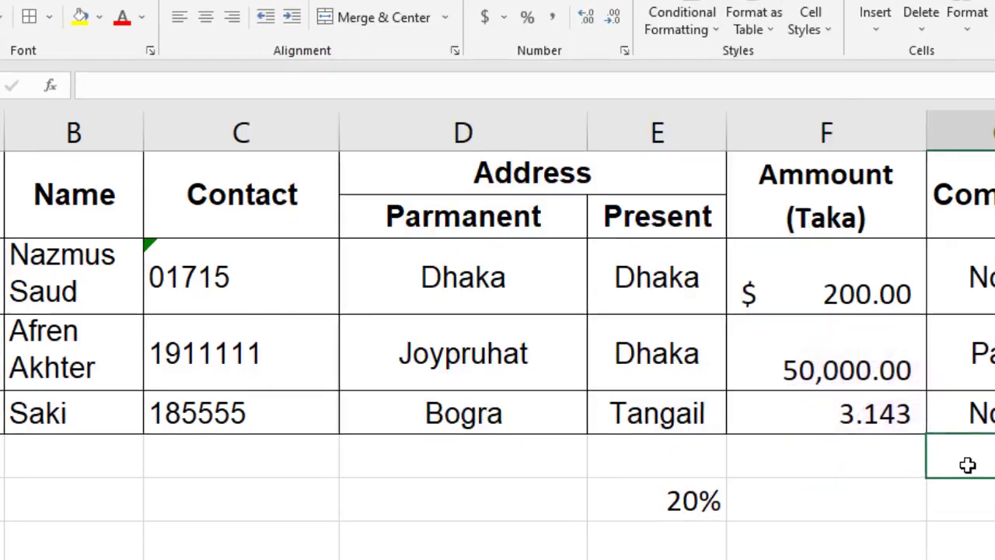